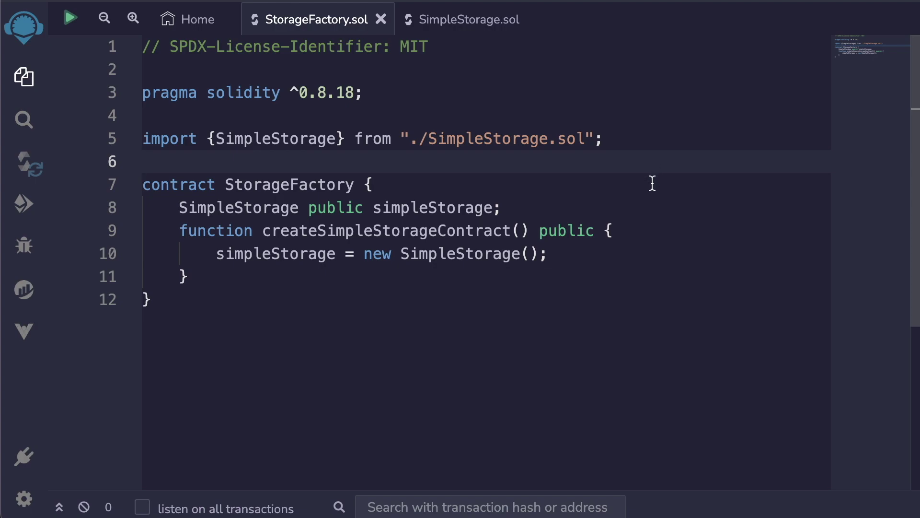
- Highlight line 10, simpleStorage = new SimpleStorage();, in Remix, then deselect it
left_click_drag(548, 253, 216, 253)
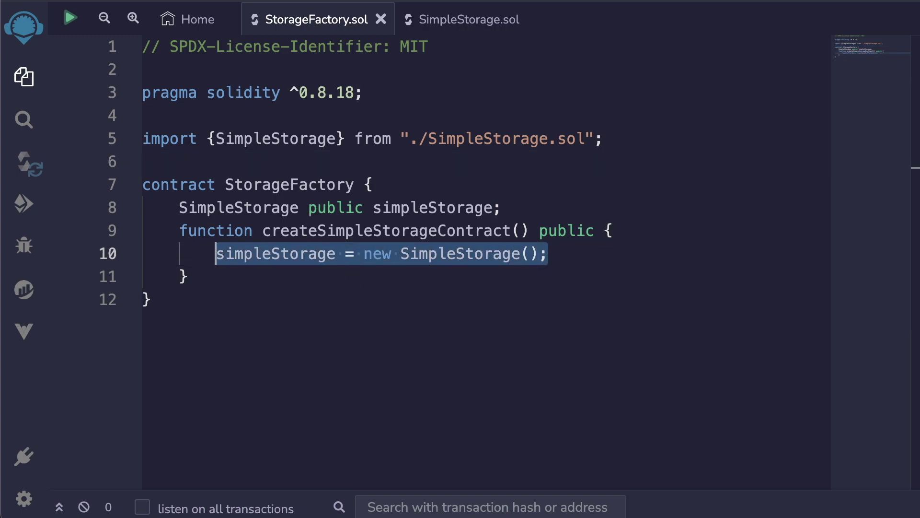
left_click(277, 253)
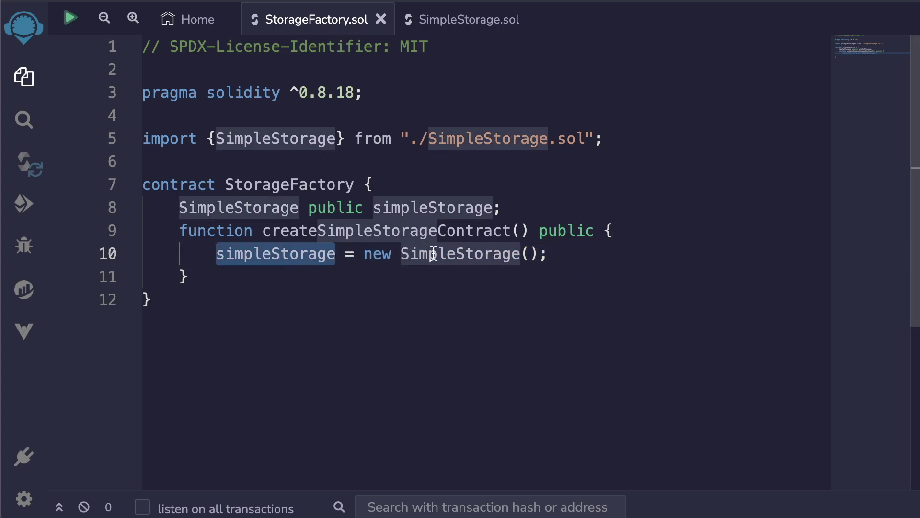
left_click(431, 253)
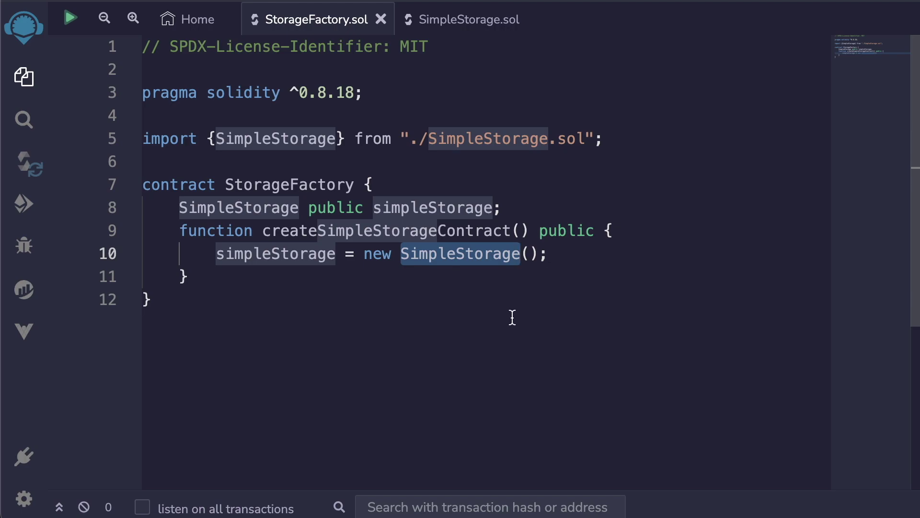
- Copy the entire StorageFactory contract code from the Remix editor
left_click(475, 311)
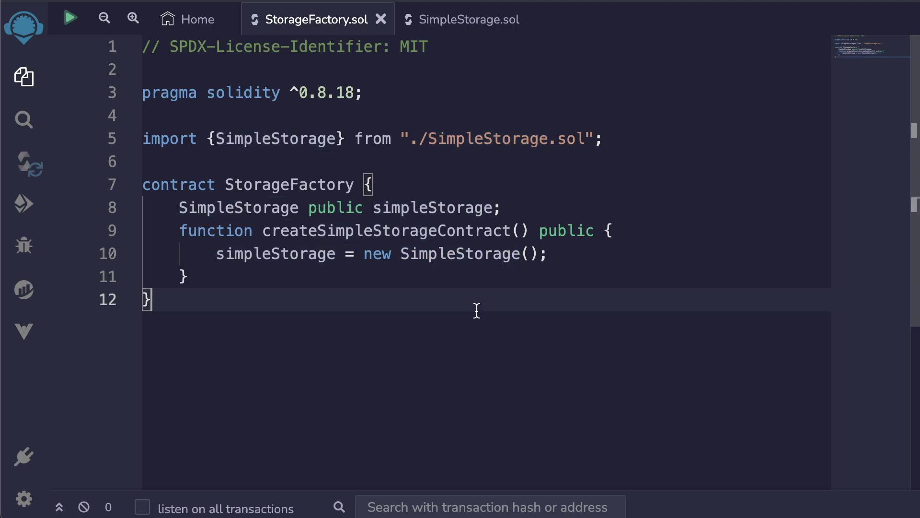
key("ctrl+a")
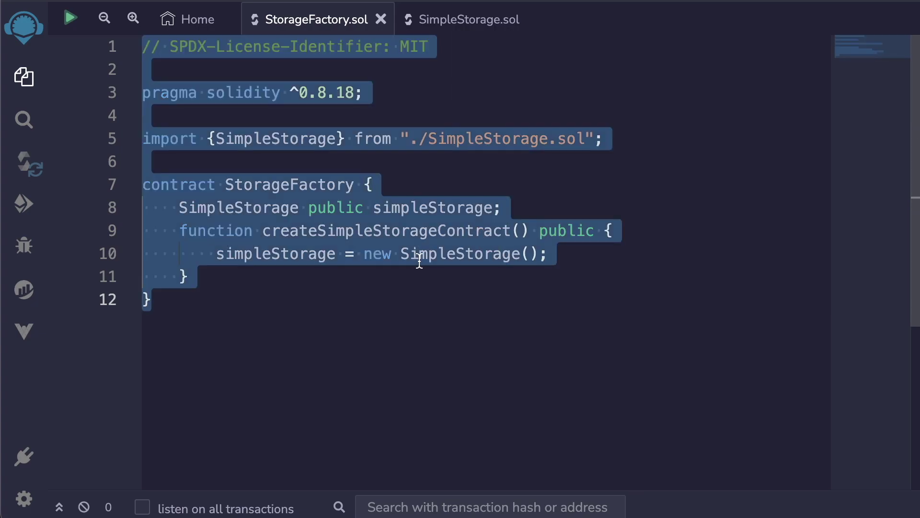
left_click(427, 307)
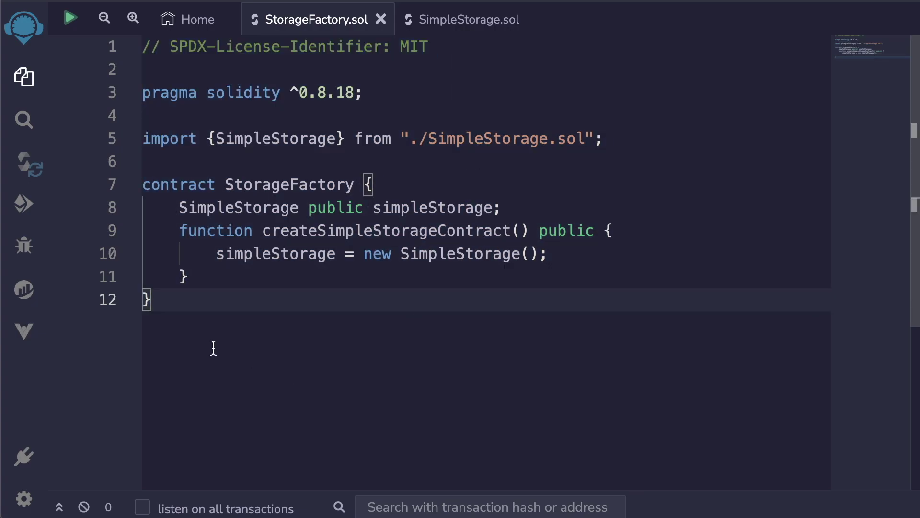
left_click_drag(211, 347, 99, 47)
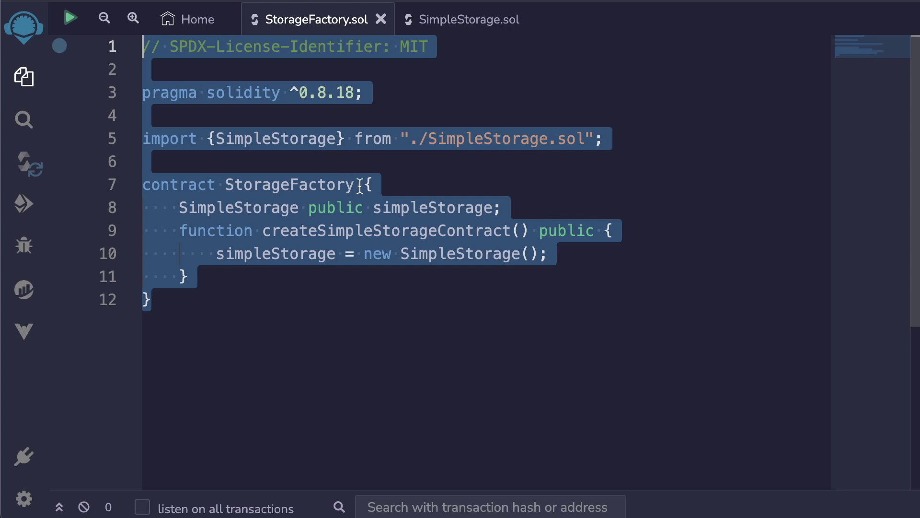
right_click(335, 150)
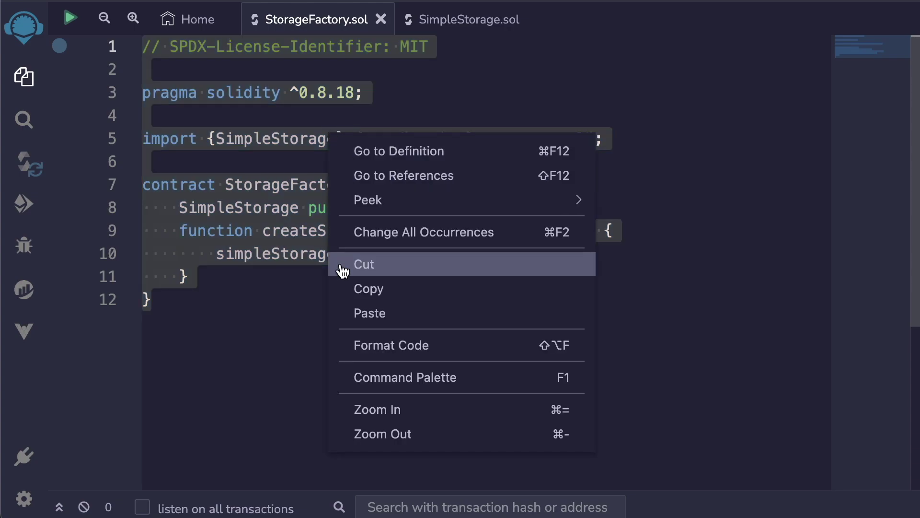
left_click(350, 287)
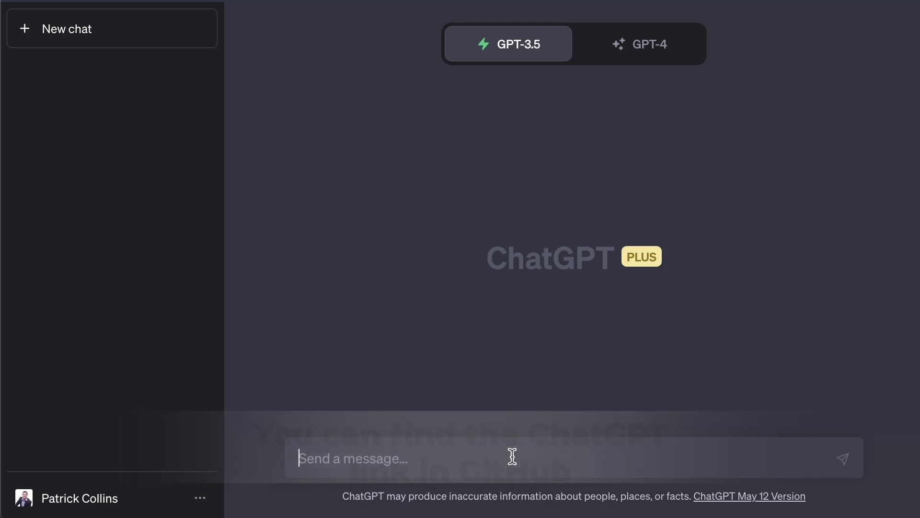
type("Hi, I'm ")
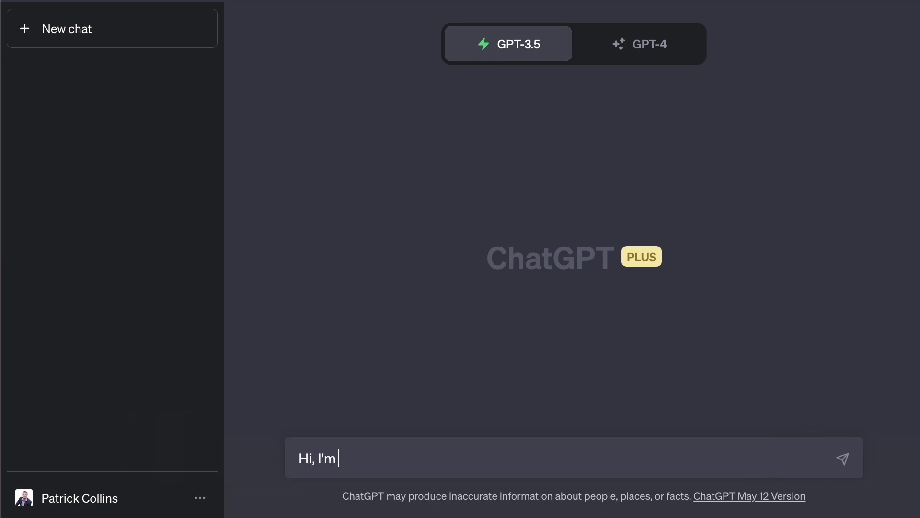
type("having a hard time")
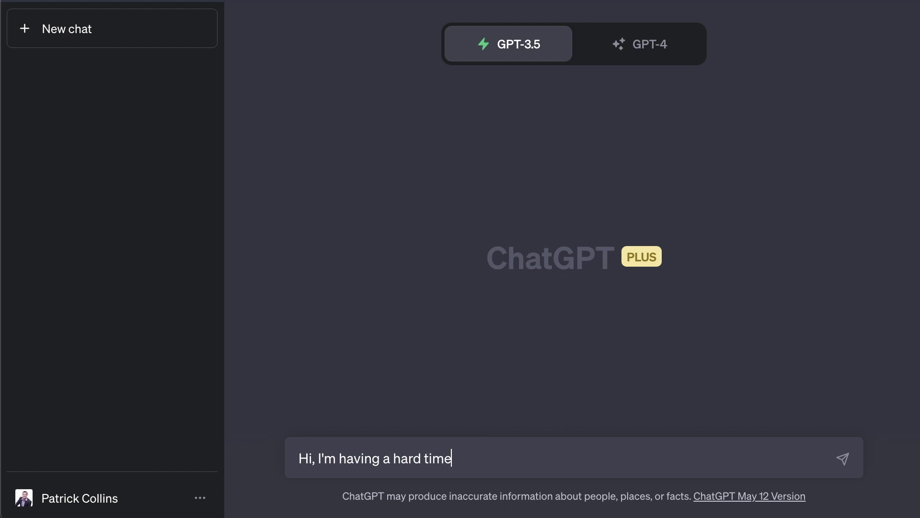
type(" under")
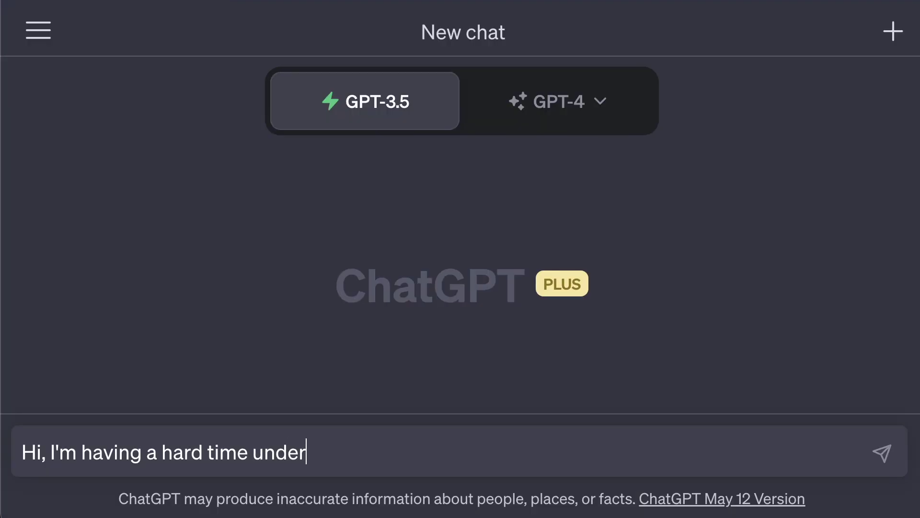
type("standing the diff")
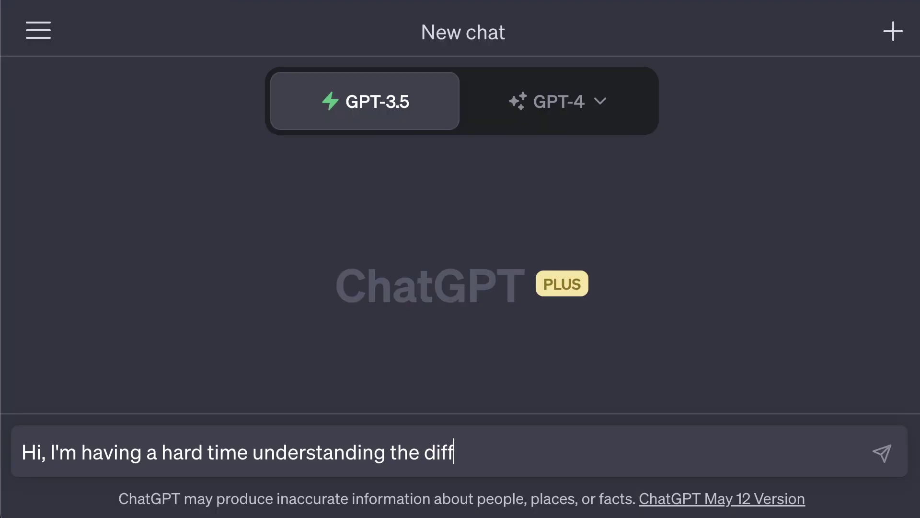
type("erence between the simple")
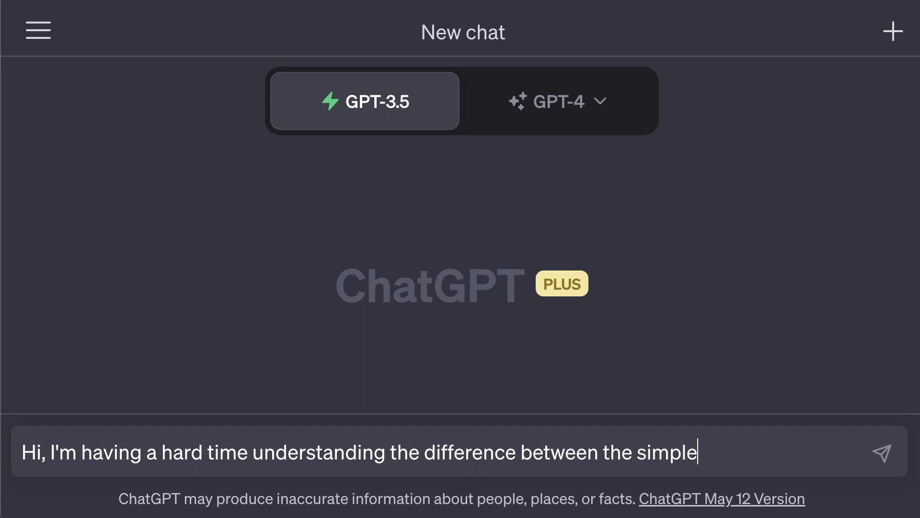
type(" storages on this ")
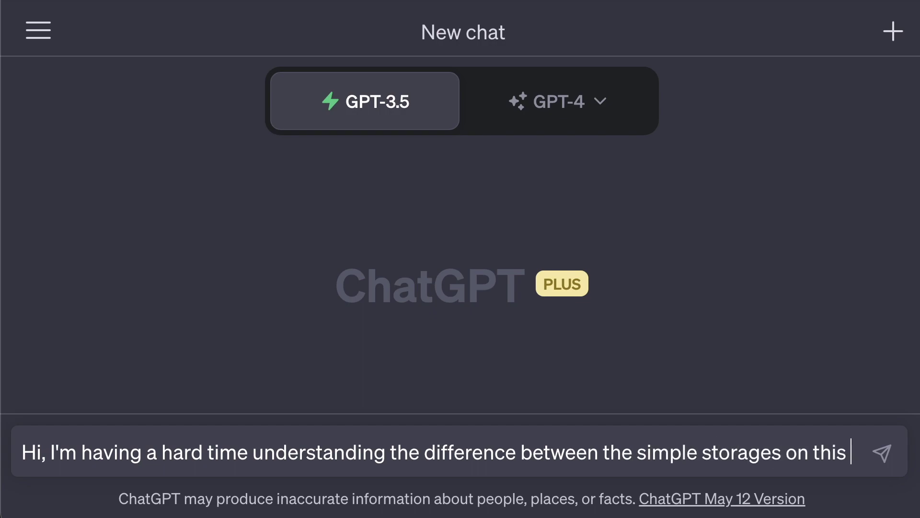
type("line:")
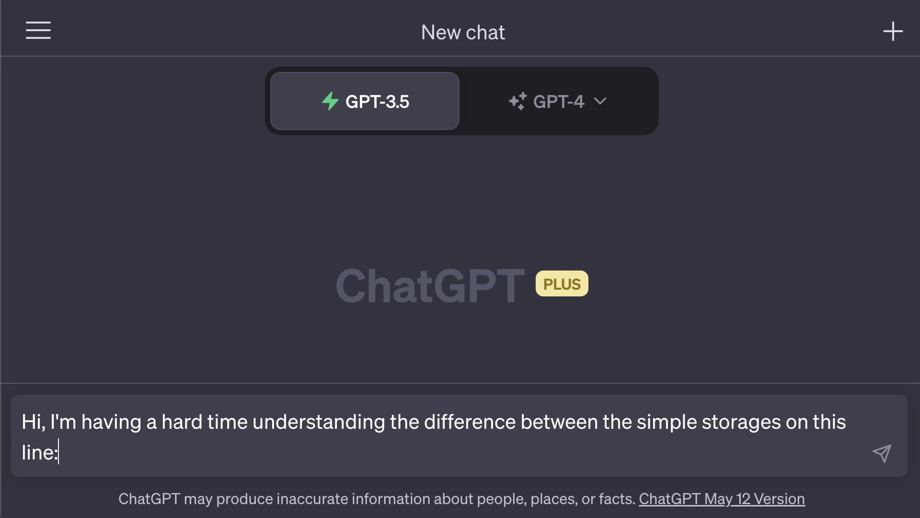
- Draft the question about the line's two simple storages, open a code fence, and select line 10 in Remix
key("shift+Return")
key("shift+Return")
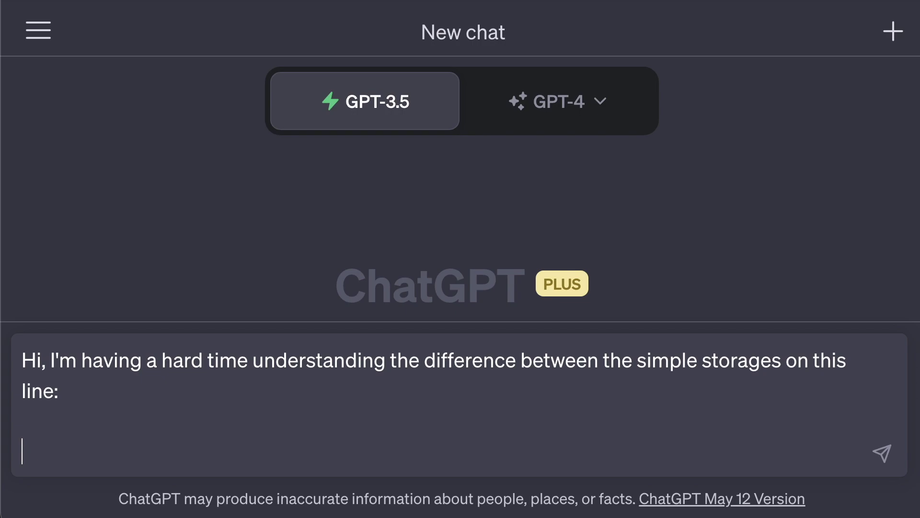
type("```")
key("shift+Return")
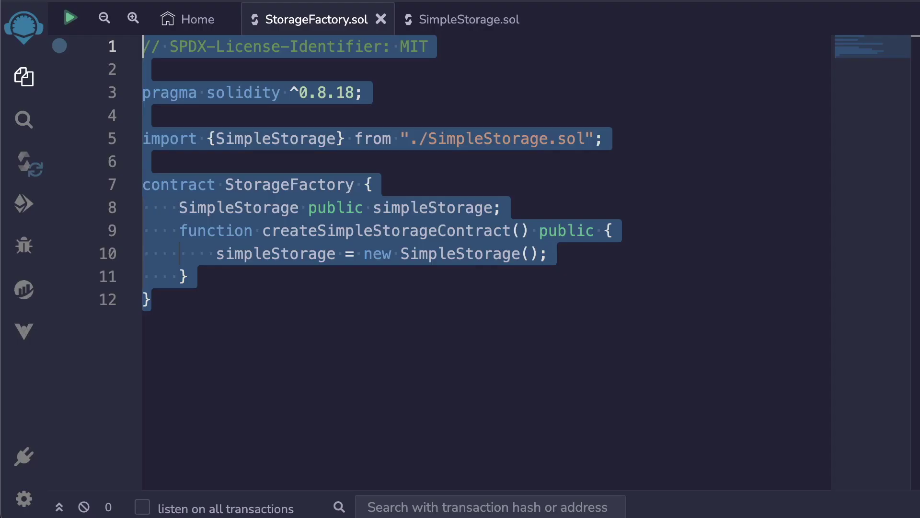
left_click_drag(548, 253, 216, 253)
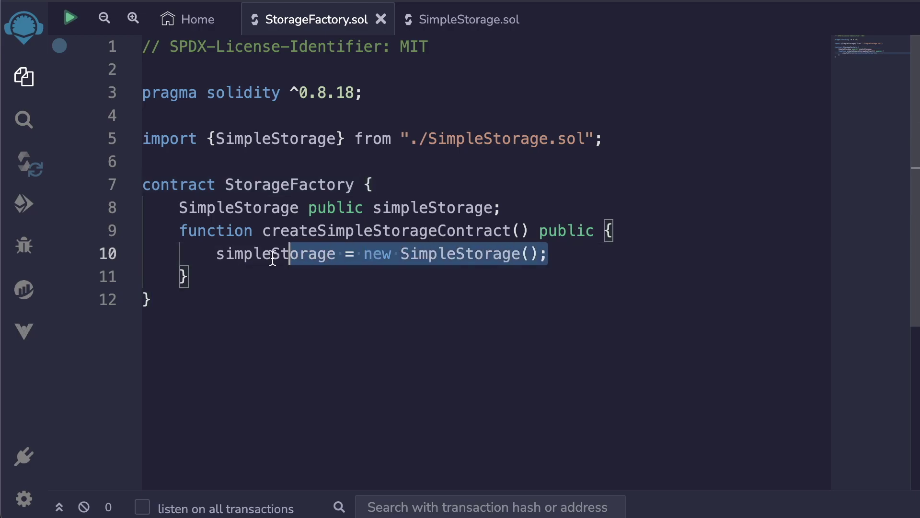
- Paste simpleStorage = new SimpleStorage(); inside the code fence and add blank lines below it
key("ctrl+c")
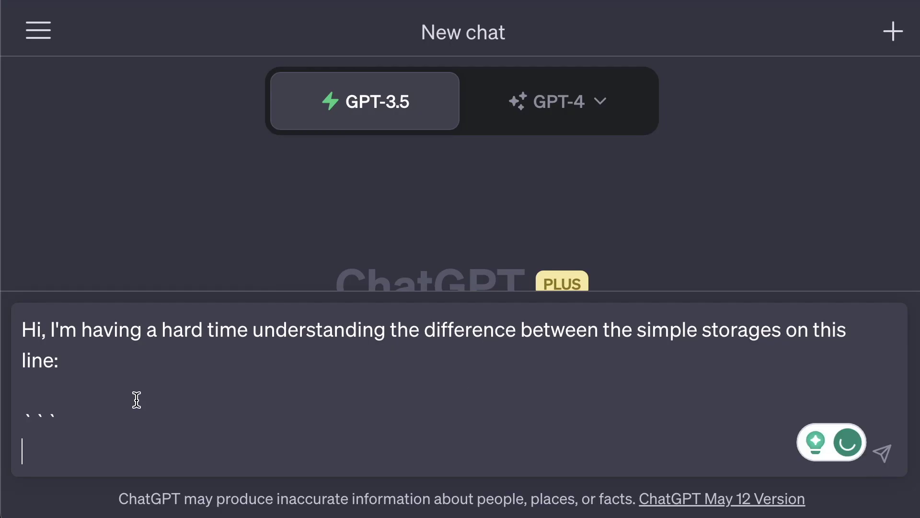
key("ctrl+v")
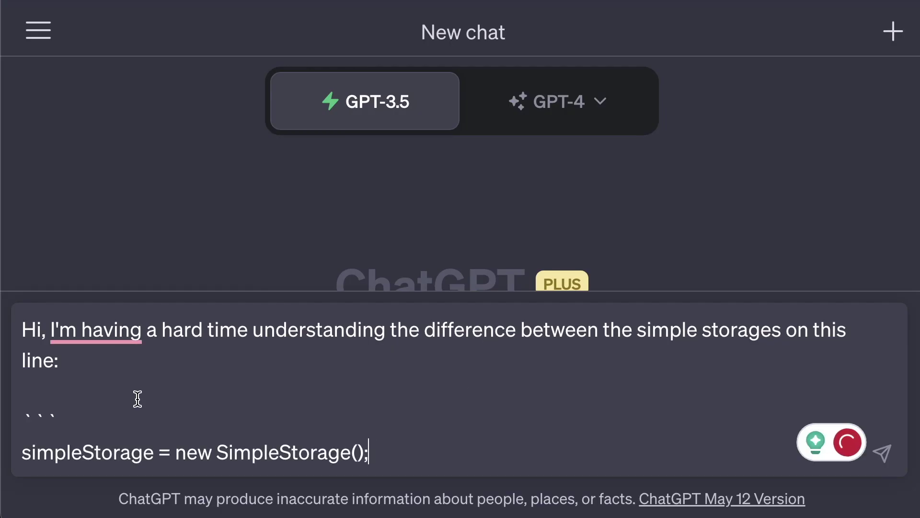
key("shift+Return")
type("``")
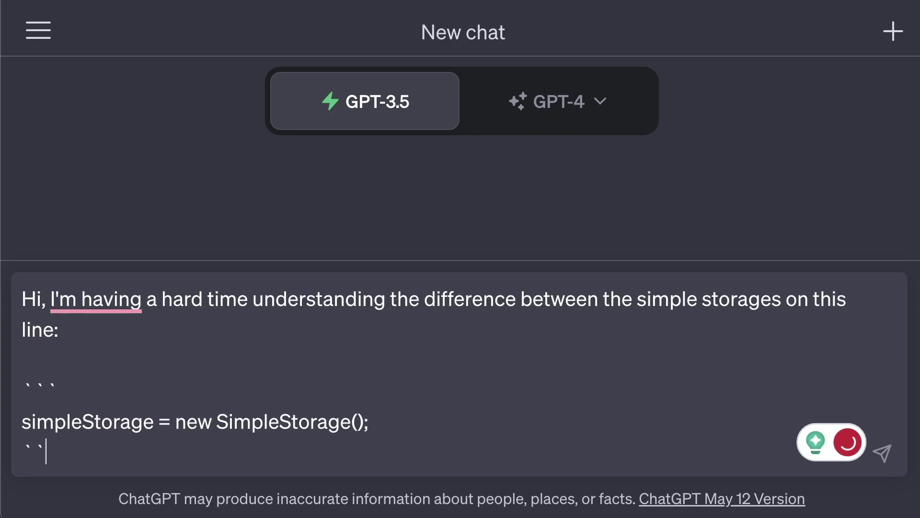
type("`")
left_click_drag(57, 453, 11, 400)
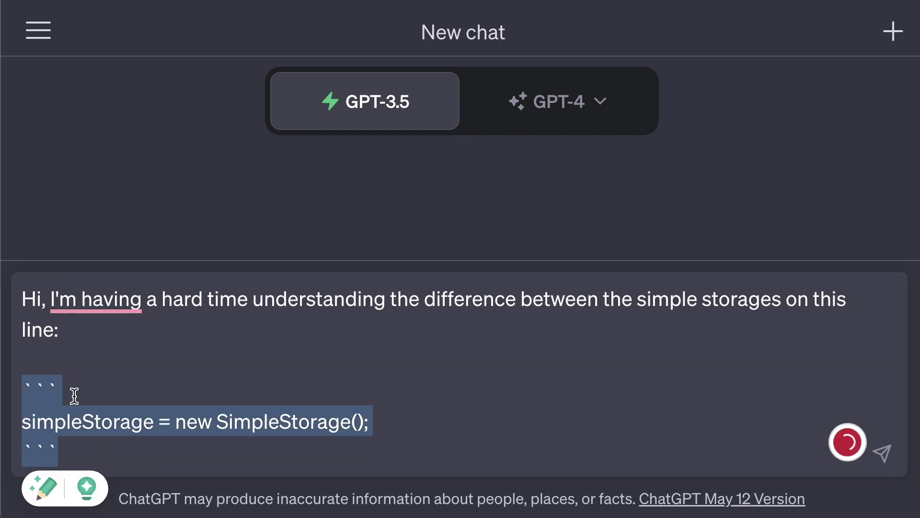
left_click(134, 386)
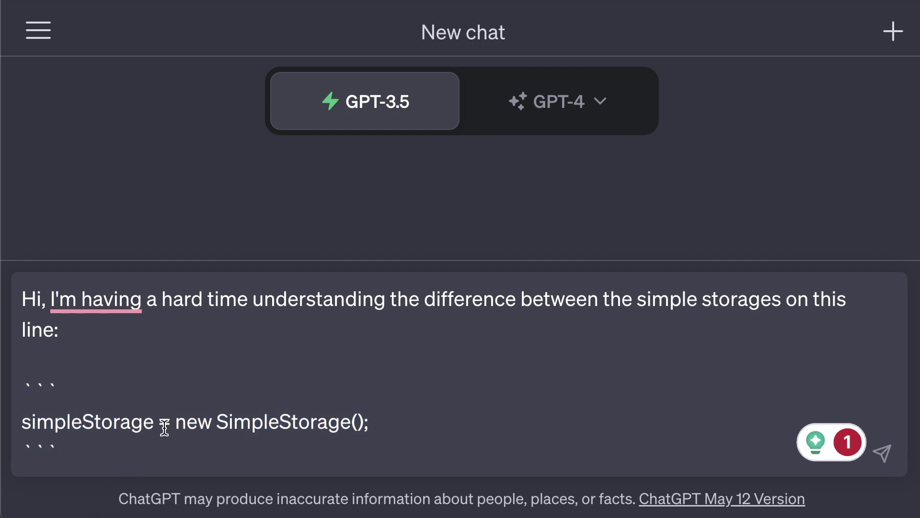
left_click(159, 448)
key("shift+Return")
key("shift+Return")
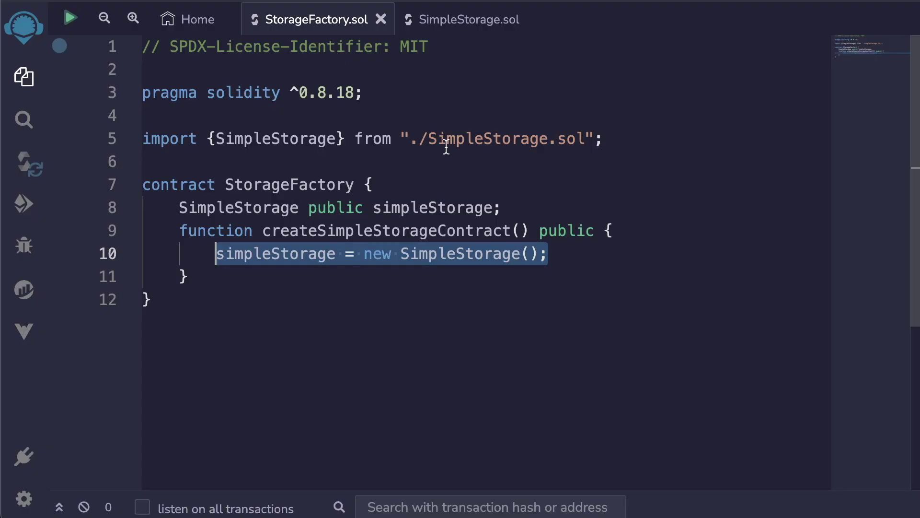
left_click(302, 324)
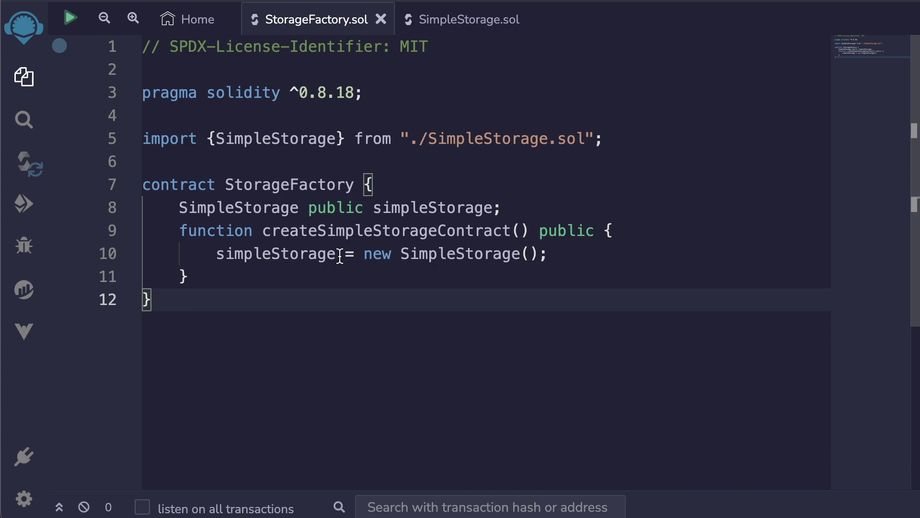
- Copy the whole StorageFactory.sol contract with Ctrl+A and Ctrl+C, then return to ChatGPT
left_click(299, 139)
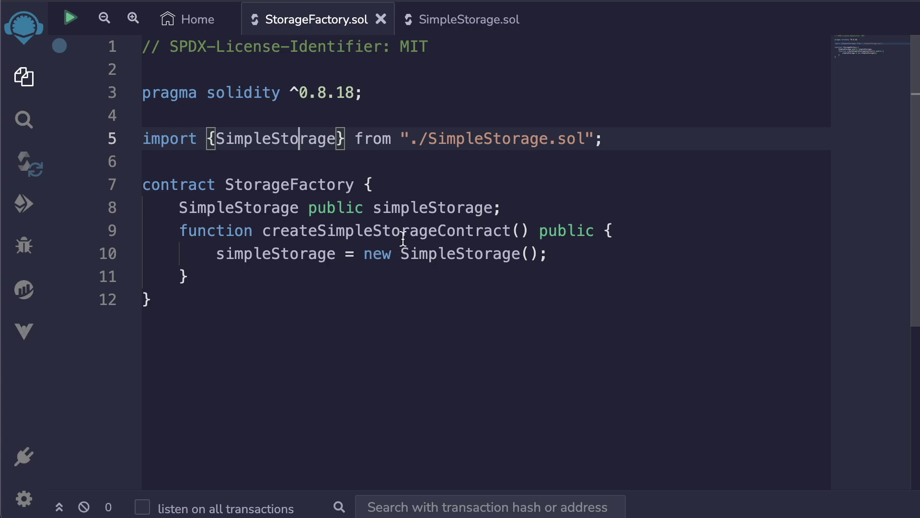
key("ctrl+a")
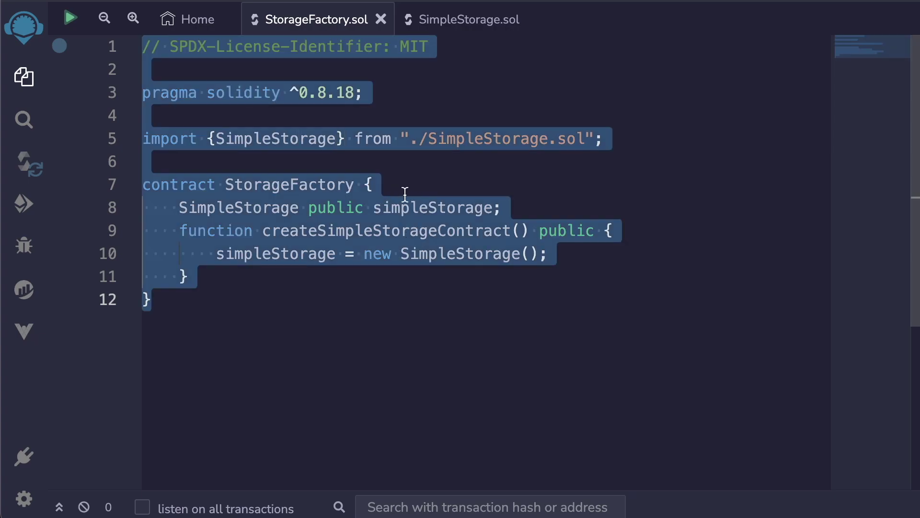
key("ctrl+c")
key("alt+Tab")
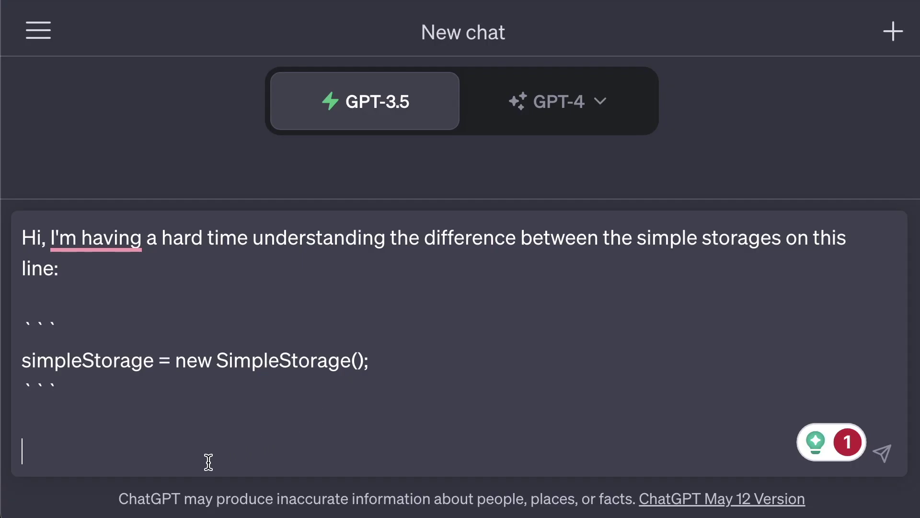
type("Here is")
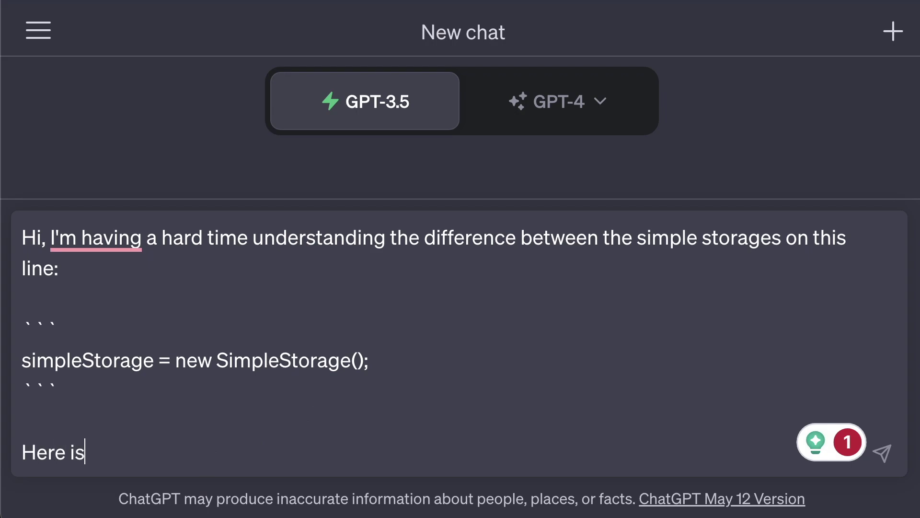
type(" my full code")
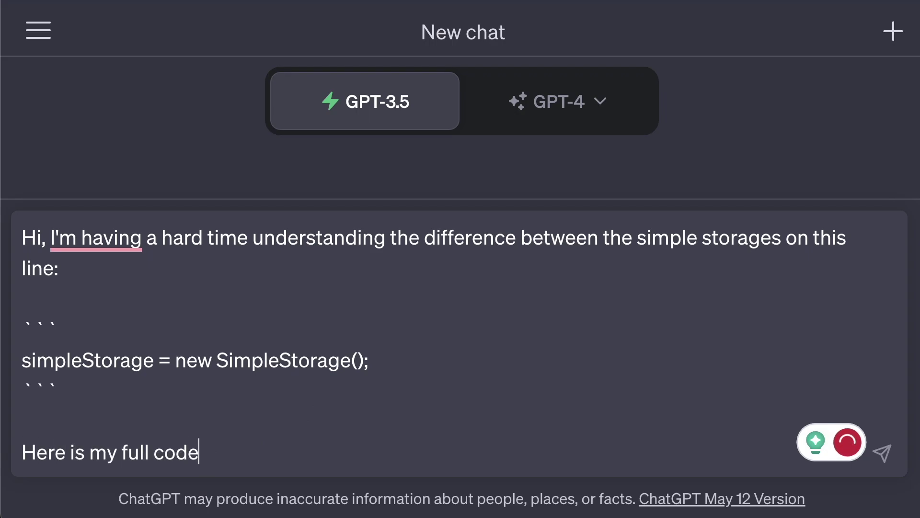
type(":")
- Add 'Here is my full code:' and paste the full StorageFactory contract below it
key("shift+Return")
key("shift+Return")
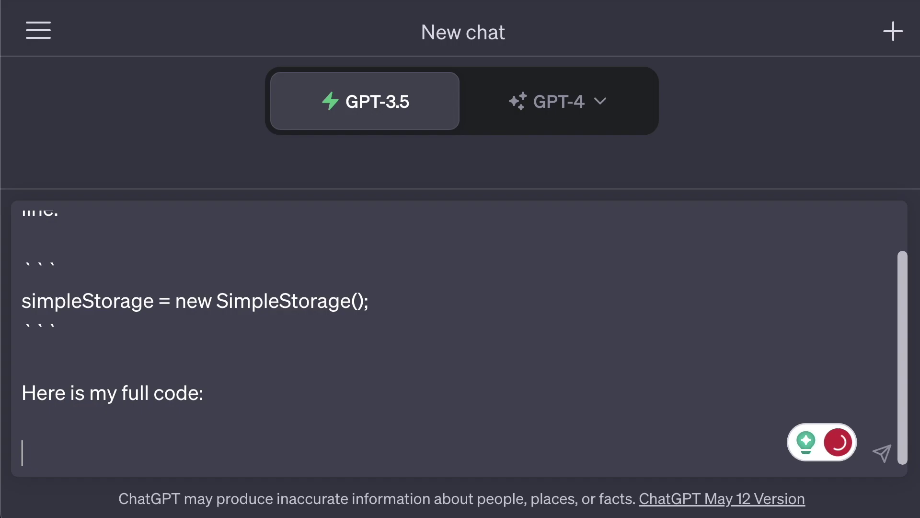
type("```")
key("shift+Return")
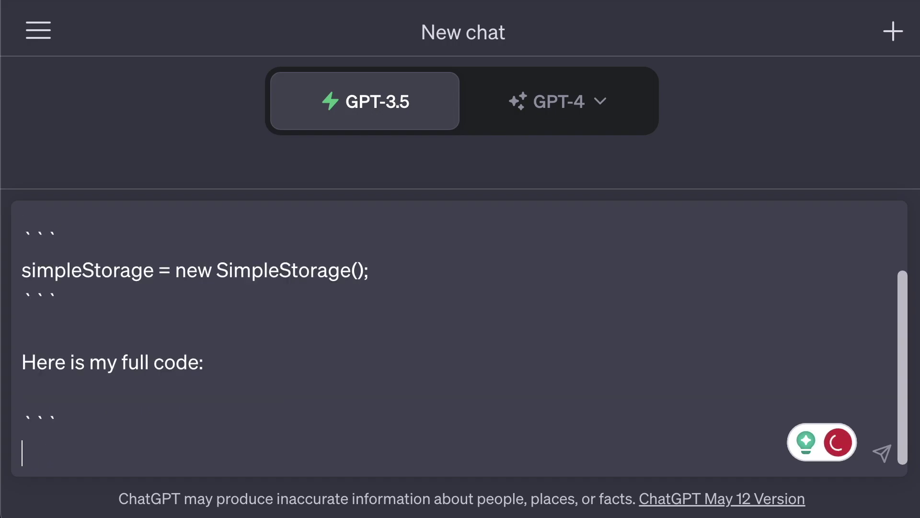
key("ctrl+v")
key("shift+Return")
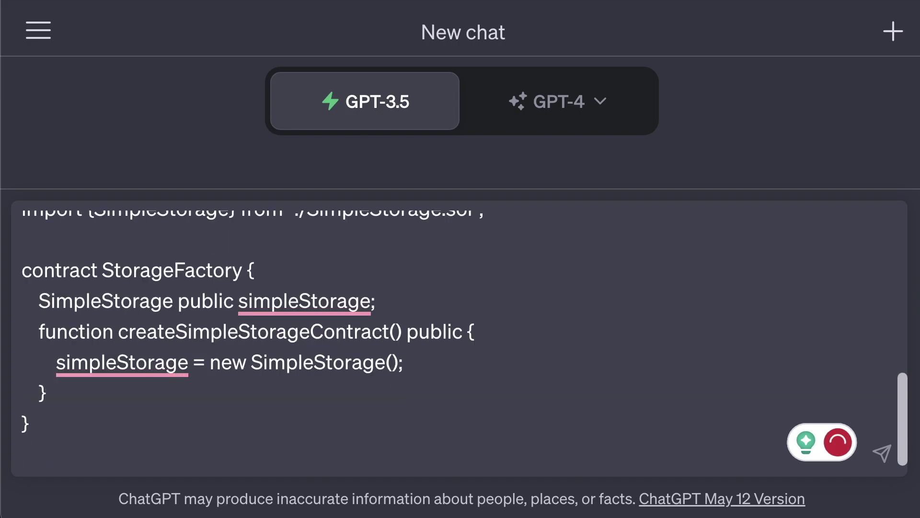
type("```")
scroll(285, 330, "up", 5)
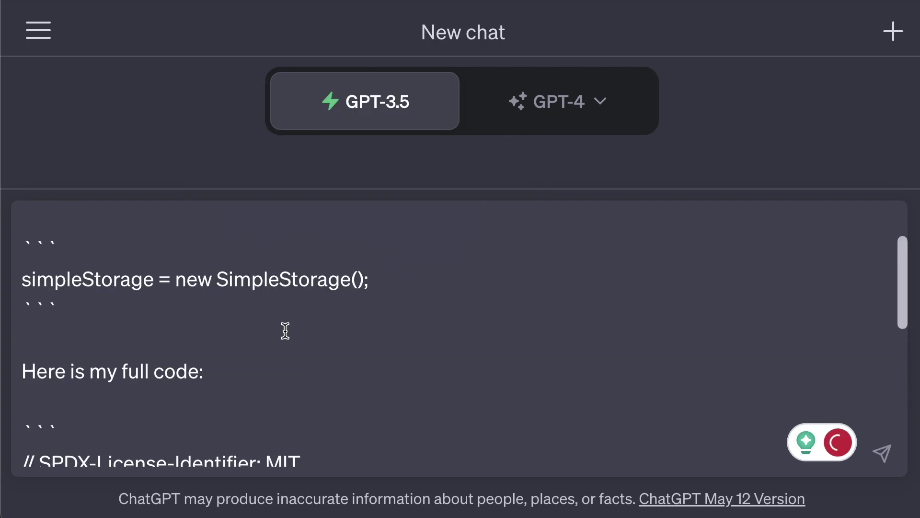
scroll(284, 330, "up", 3)
scroll(251, 310, "down", 5)
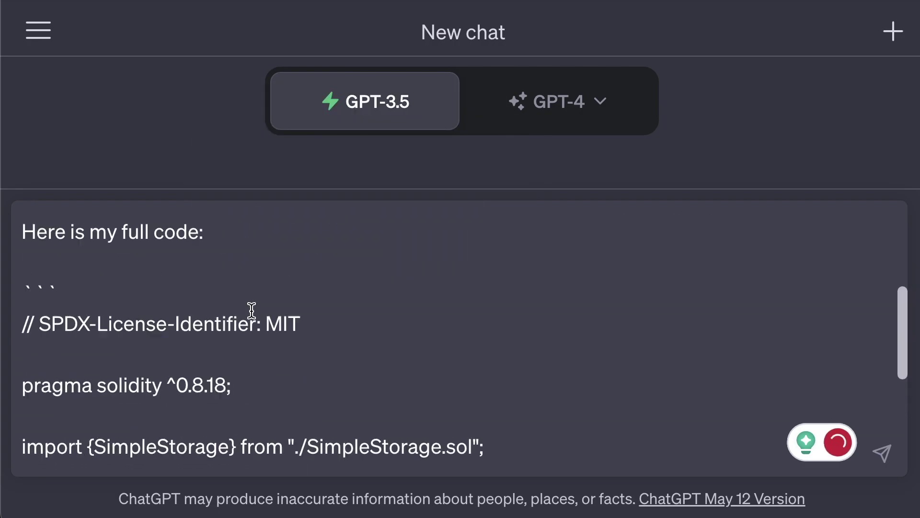
scroll(251, 311, "down", 5)
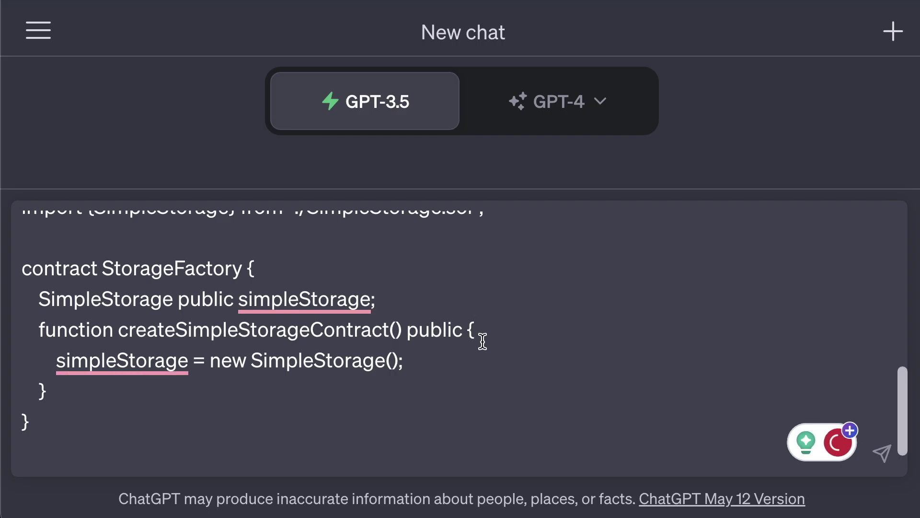
type("```")
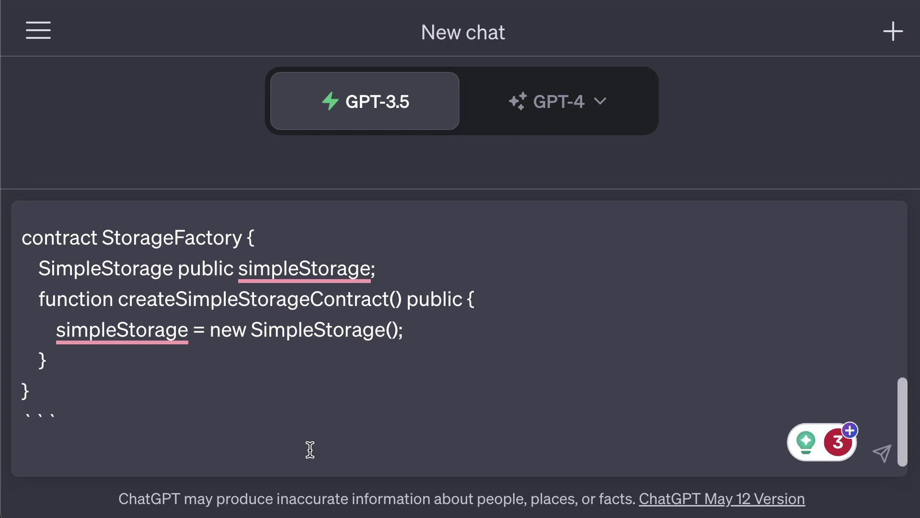
- Close the code fence and send the prompt with the quoted line and full contract
left_click(883, 453)
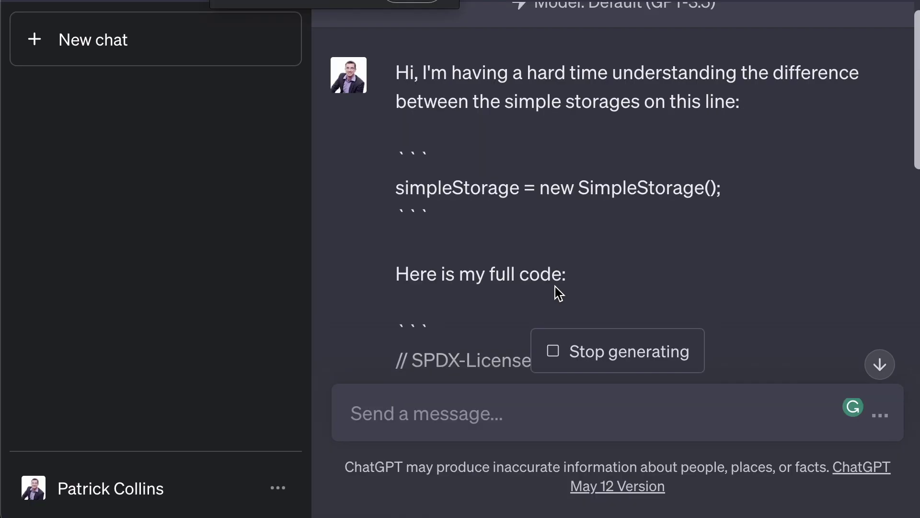
scroll(526, 231, "down", 3)
scroll(538, 231, "down", 4)
scroll(538, 230, "down", 4)
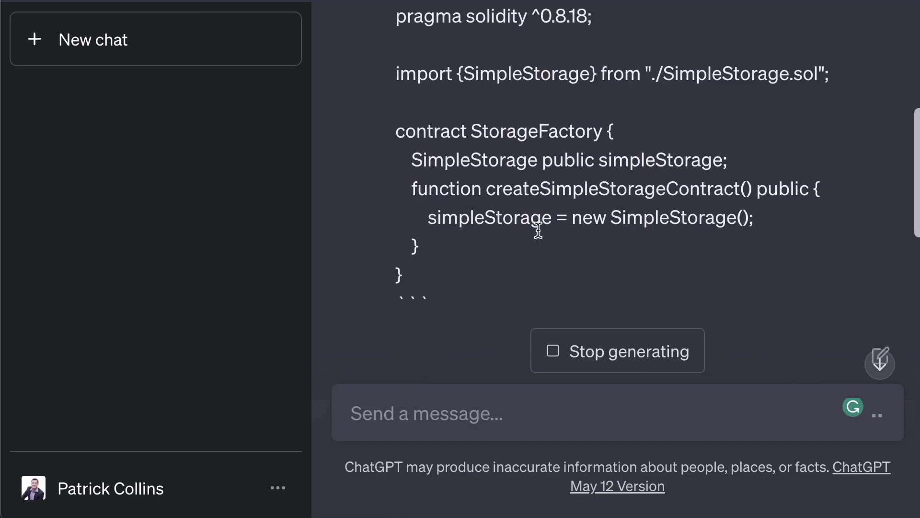
scroll(538, 230, "down", 4)
scroll(538, 230, "down", 2)
scroll(539, 230, "down", 5)
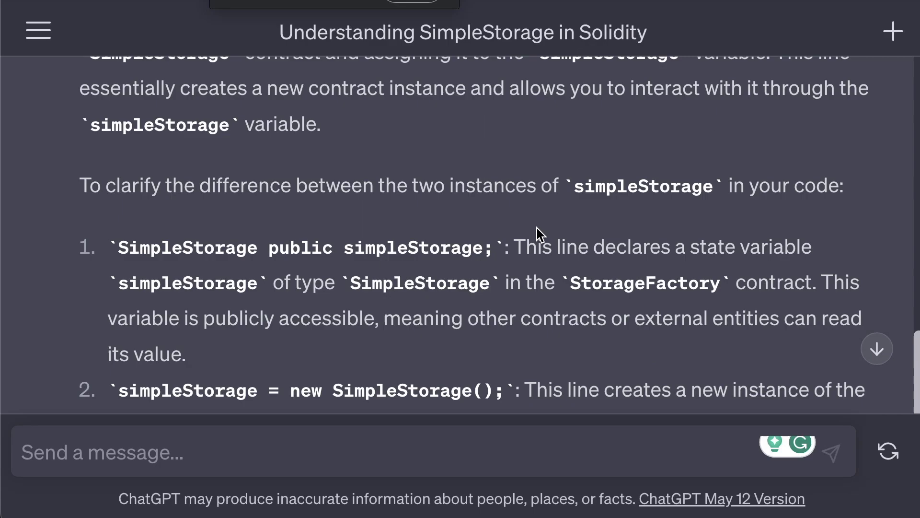
scroll(543, 233, "up", 1)
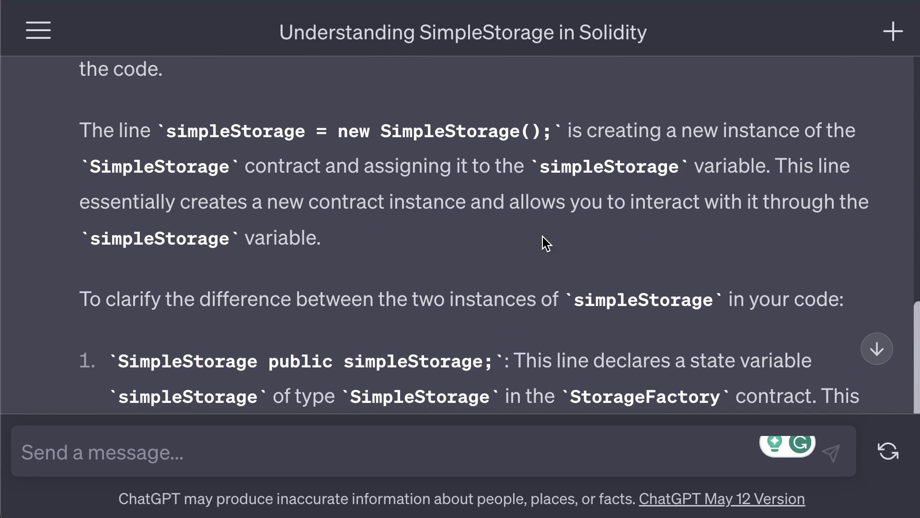
scroll(543, 233, "up", 1)
scroll(543, 234, "up", 3)
scroll(543, 242, "down", 2)
scroll(543, 242, "down", 2)
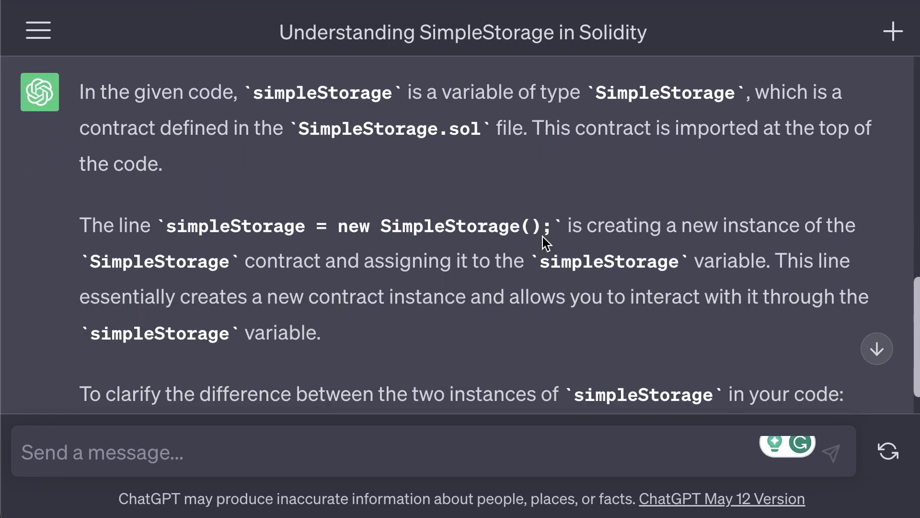
- Highlight simpleStorage, SimpleStorage and SimpleStorage.sol while reading ChatGPT's answer
double_click(310, 93)
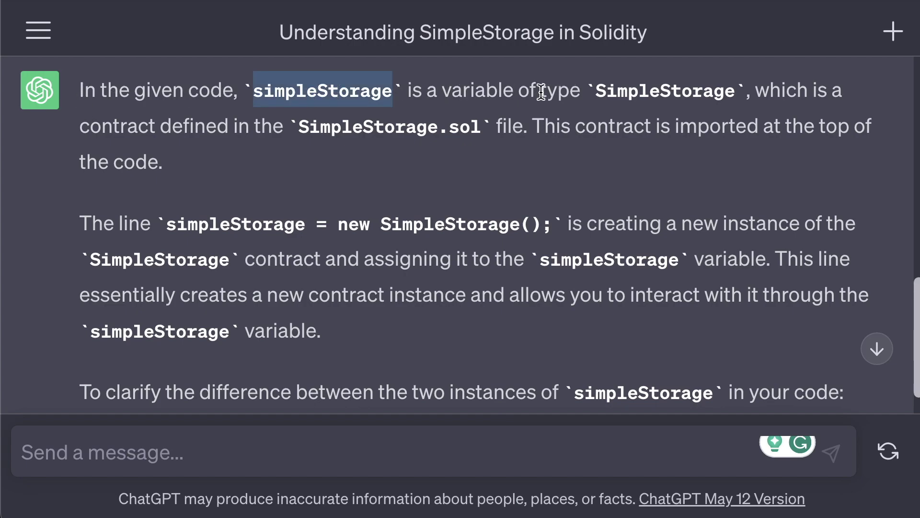
double_click(637, 88)
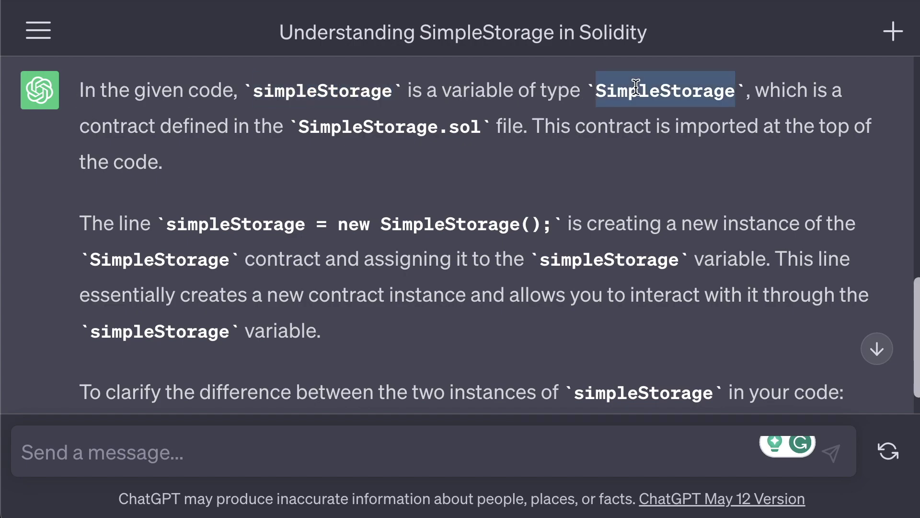
left_click(216, 118)
double_click(362, 128)
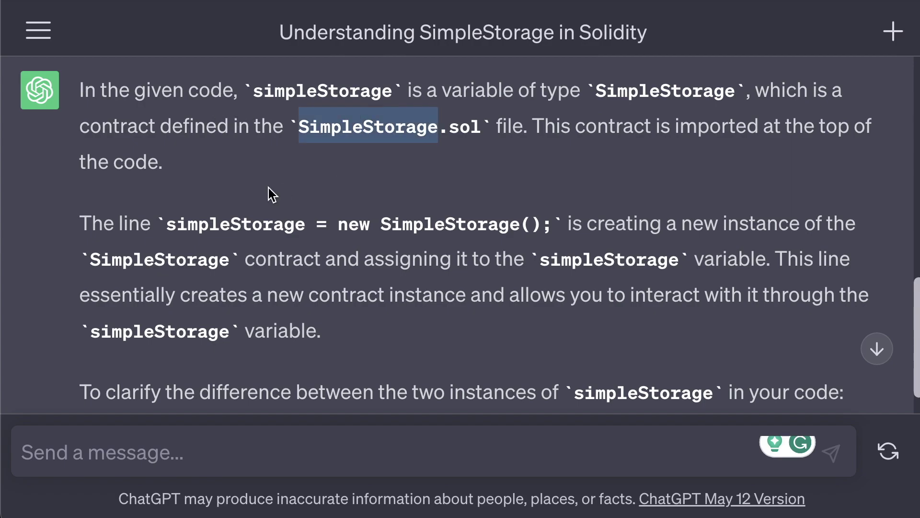
scroll(268, 188, "down", 3)
scroll(327, 223, "down", 3)
scroll(327, 222, "down", 1)
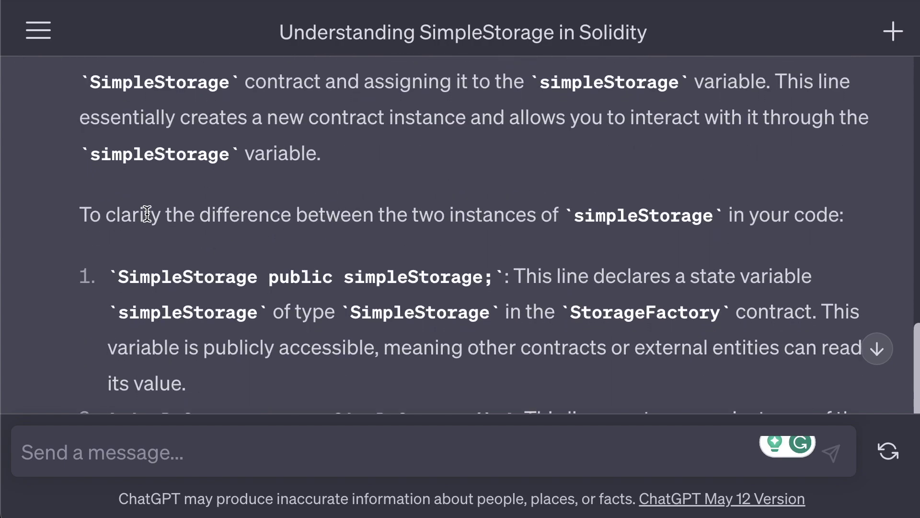
left_click_drag(80, 216, 148, 216)
scroll(427, 204, "down", 3)
scroll(424, 199, "down", 3)
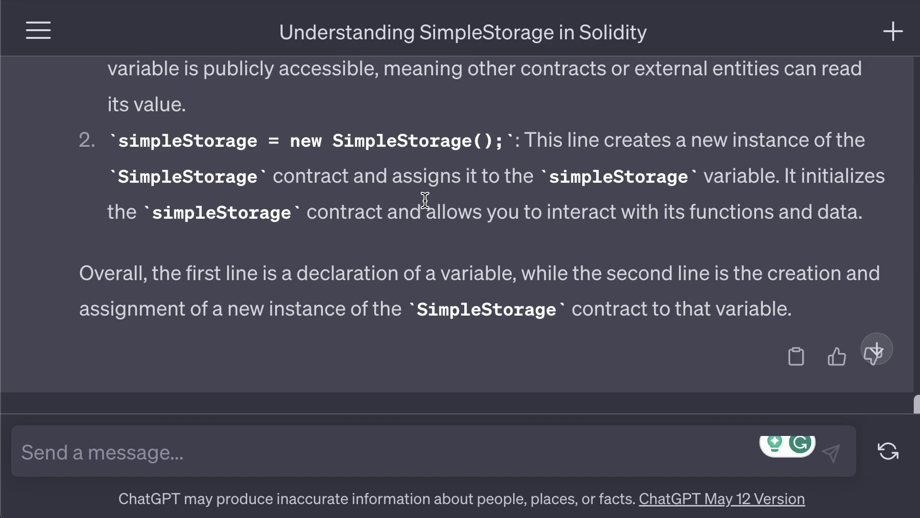
scroll(425, 216, "up", 2)
scroll(425, 219, "up", 2)
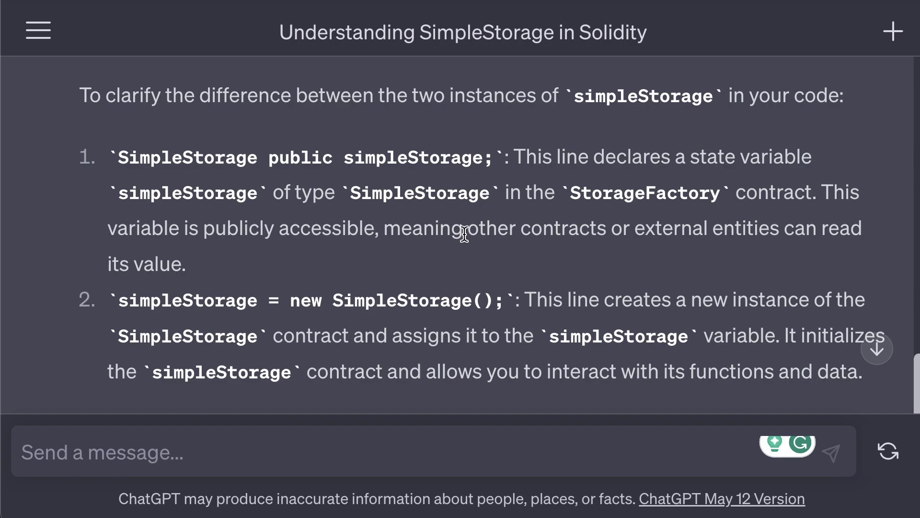
scroll(464, 233, "up", 1)
scroll(464, 233, "up", 1)
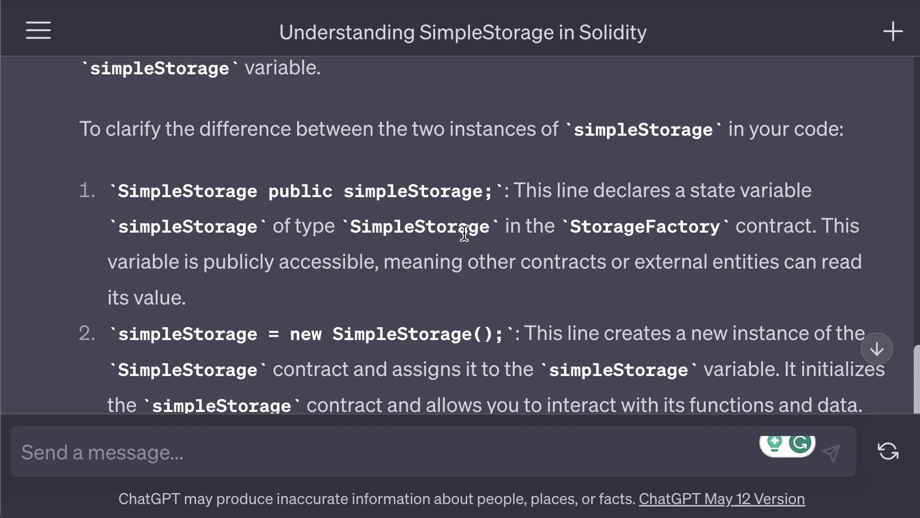
scroll(464, 234, "up", 1)
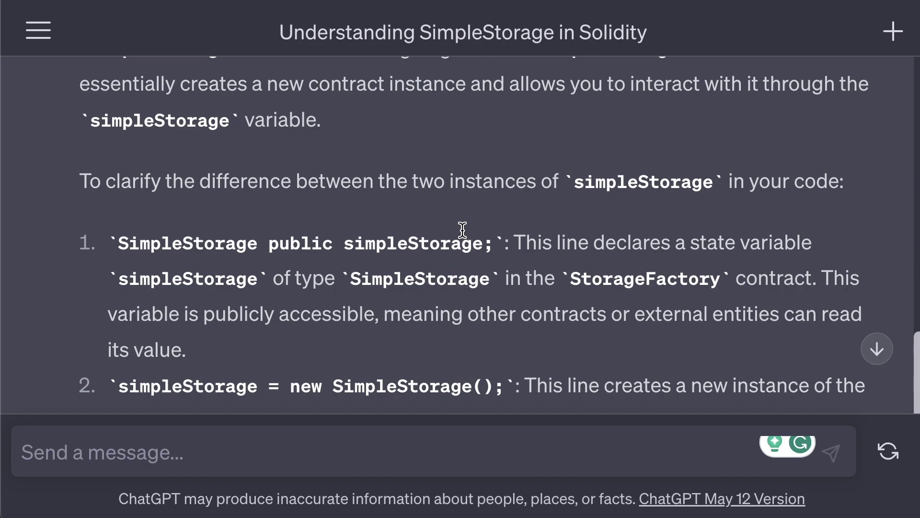
scroll(464, 231, "up", 2)
scroll(464, 231, "up", 2)
scroll(463, 230, "down", 1)
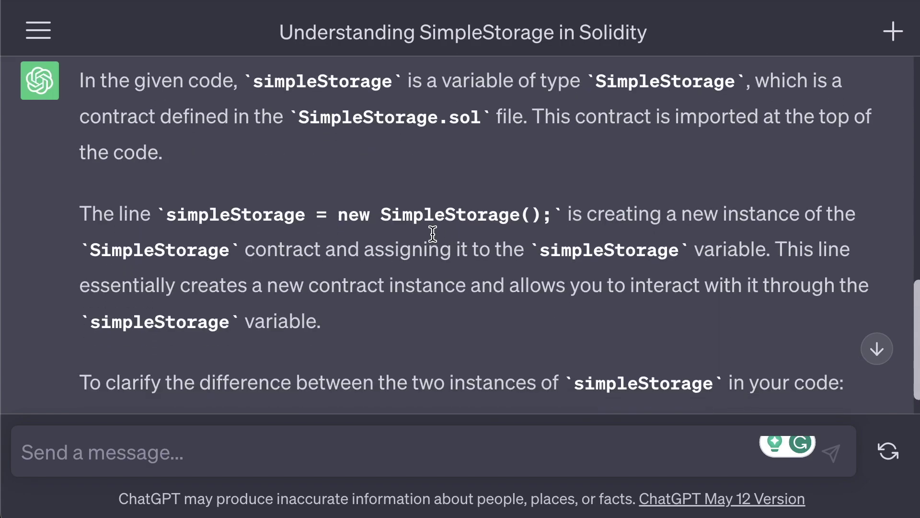
scroll(439, 231, "up", 4)
scroll(158, 213, "up", 1)
left_click_drag(142, 244, 79, 147)
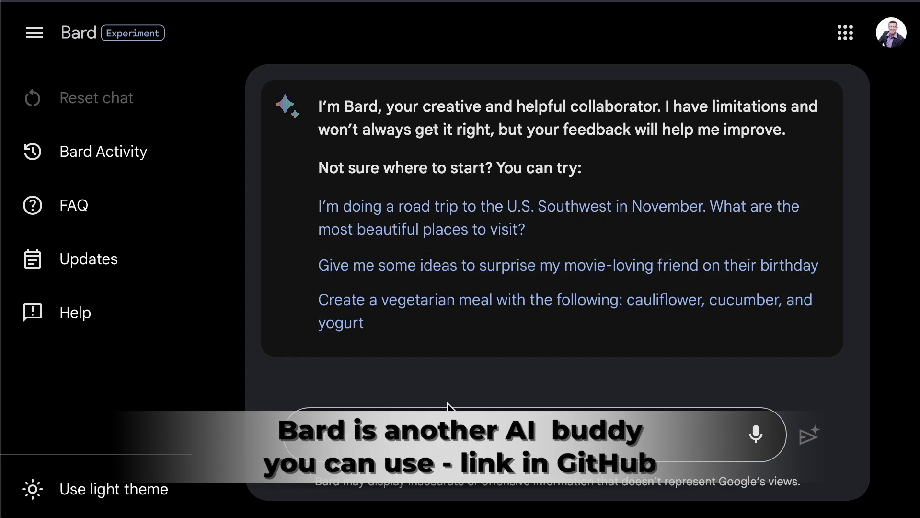
- Paste the copied simpleStorage question and code into Bard and send it
left_click(446, 435)
key("ctrl+v")
key("Return")
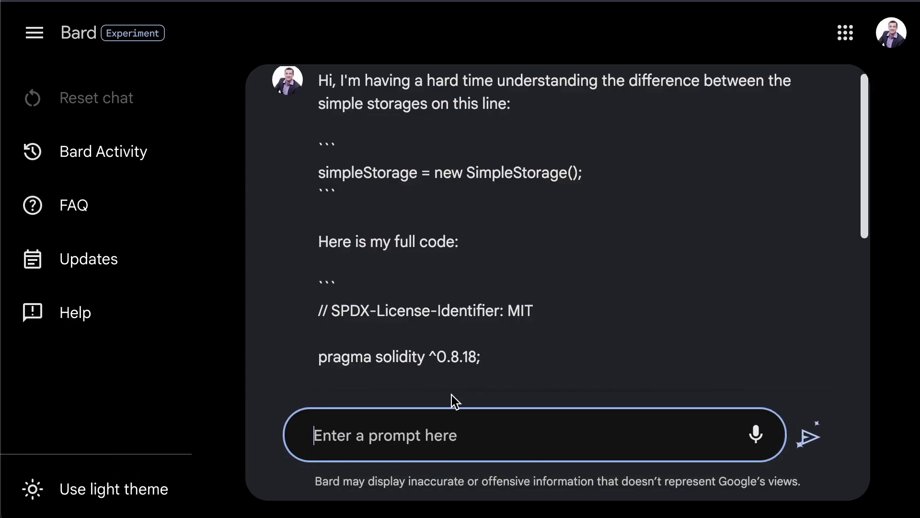
scroll(590, 286, "down", 1)
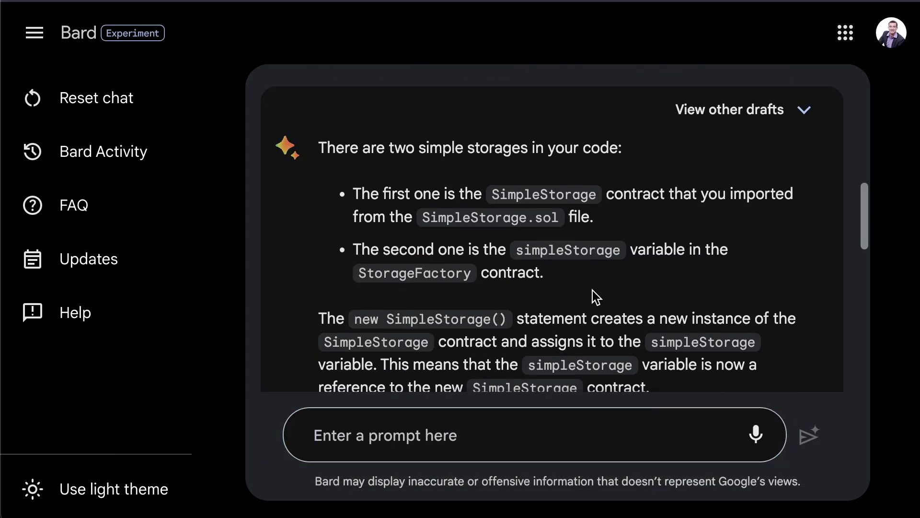
scroll(593, 290, "down", 1)
scroll(606, 286, "down", 1)
scroll(606, 279, "down", 1)
scroll(604, 279, "down", 1)
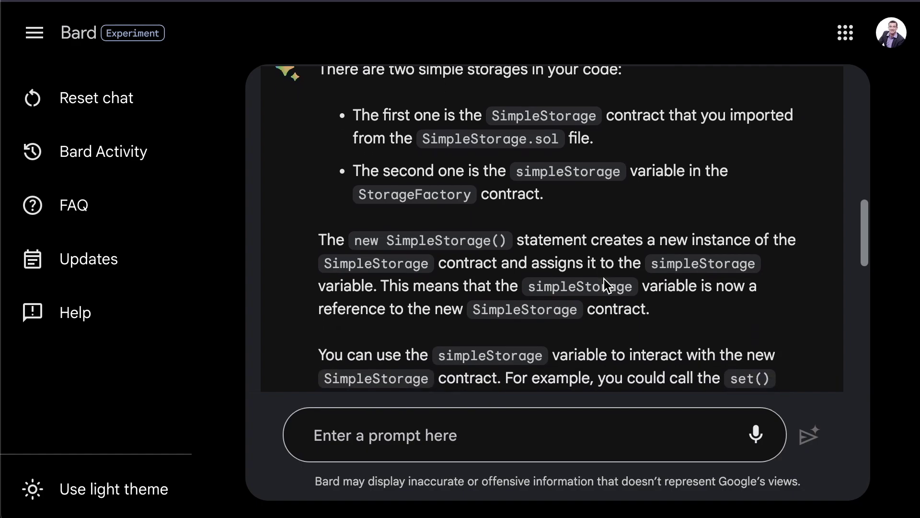
scroll(603, 279, "down", 1)
scroll(604, 279, "down", 1)
scroll(604, 279, "down", 2)
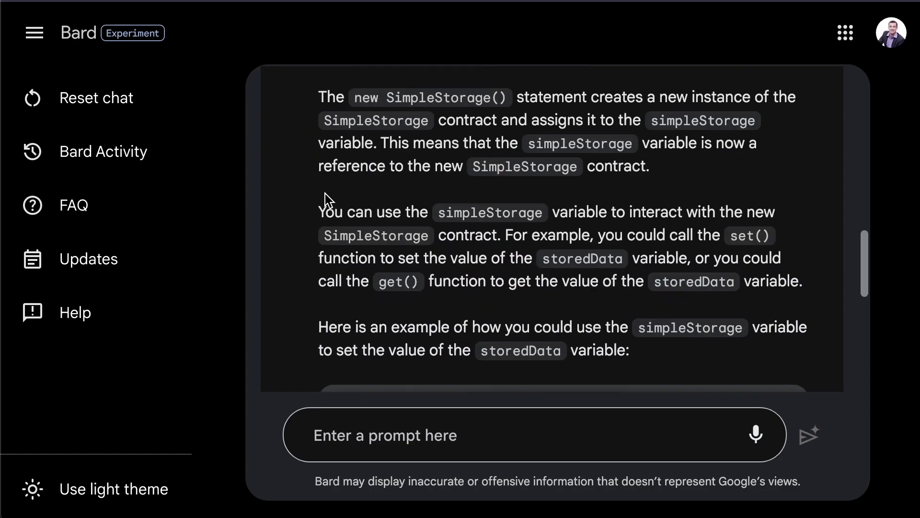
- Highlight Bard's points on SimpleStorage, setting storedData, and the get() function
left_click_drag(606, 214, 666, 214)
left_click(666, 213)
double_click(386, 235)
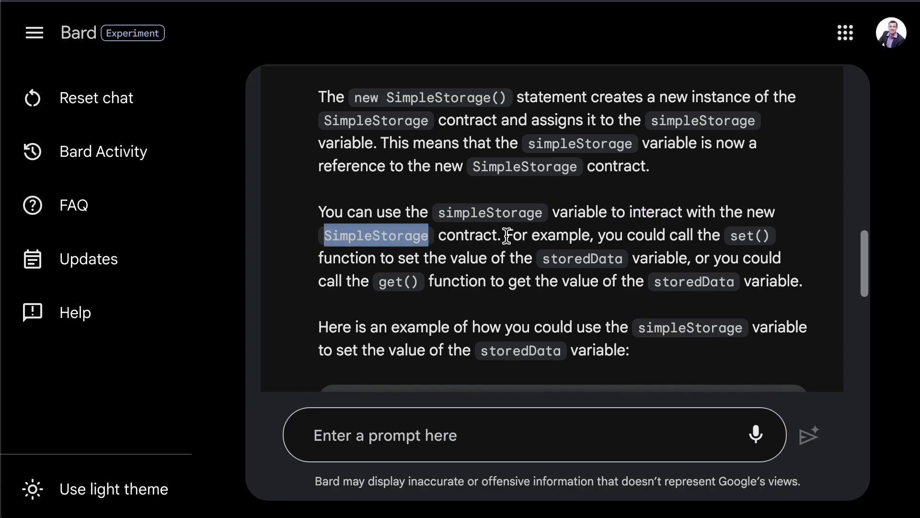
left_click_drag(507, 236, 732, 237)
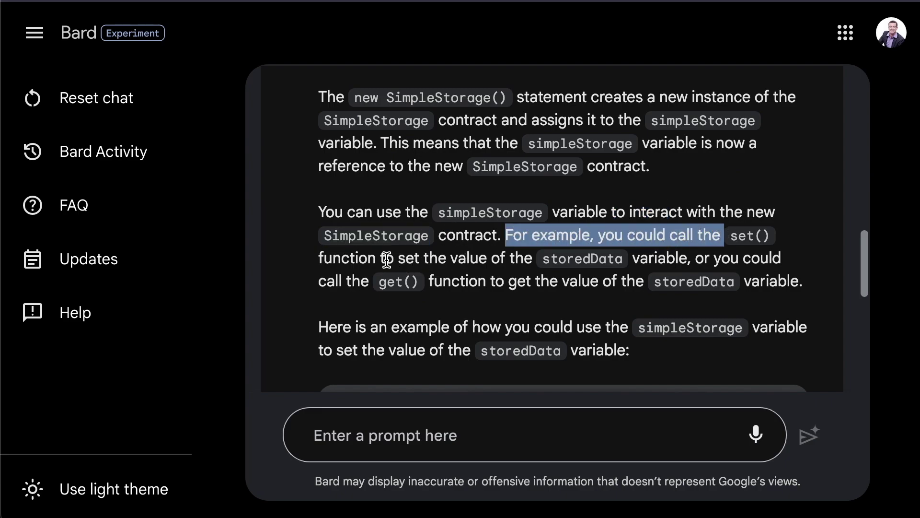
left_click_drag(387, 259, 700, 260)
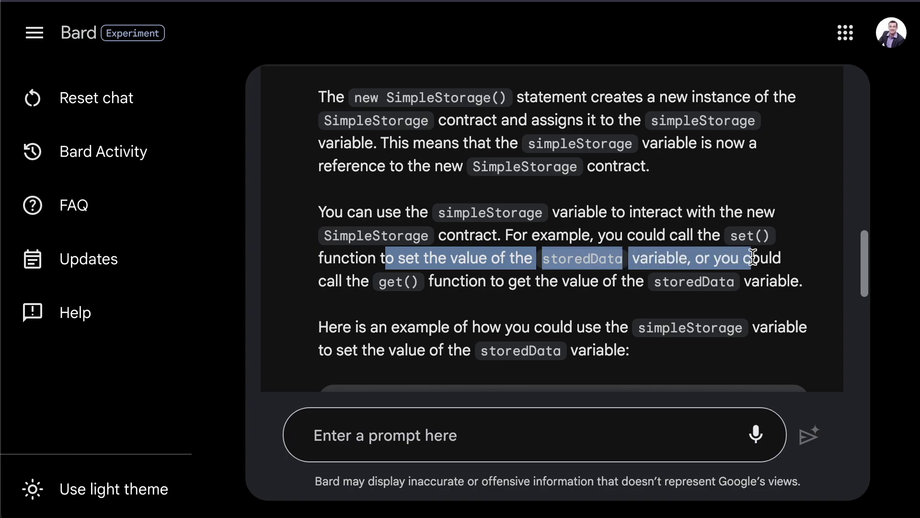
left_click_drag(375, 281, 796, 282)
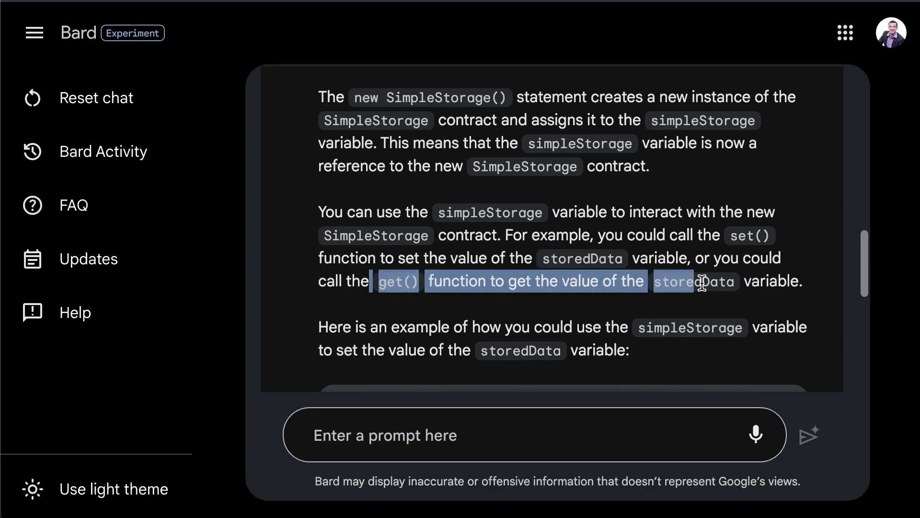
scroll(604, 275, "up", 4)
scroll(604, 275, "up", 4)
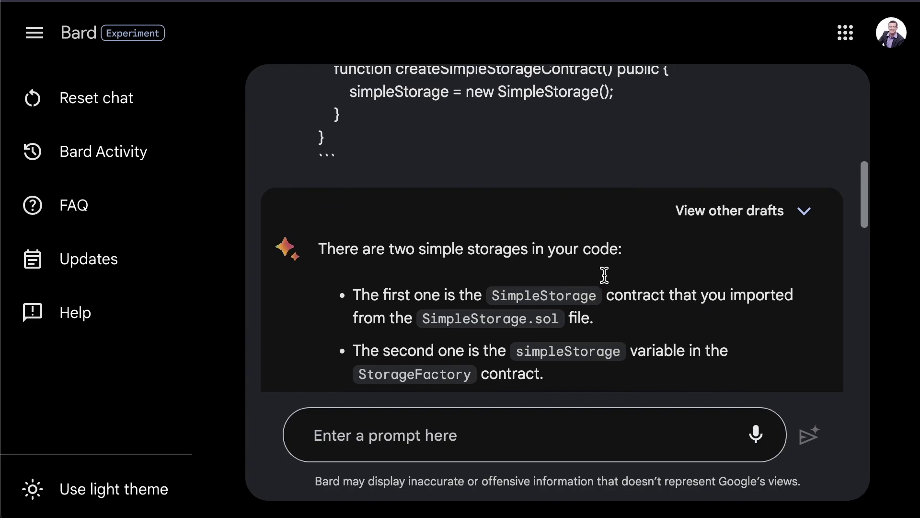
scroll(604, 275, "up", 4)
scroll(518, 288, "up", 3)
scroll(517, 288, "up", 2)
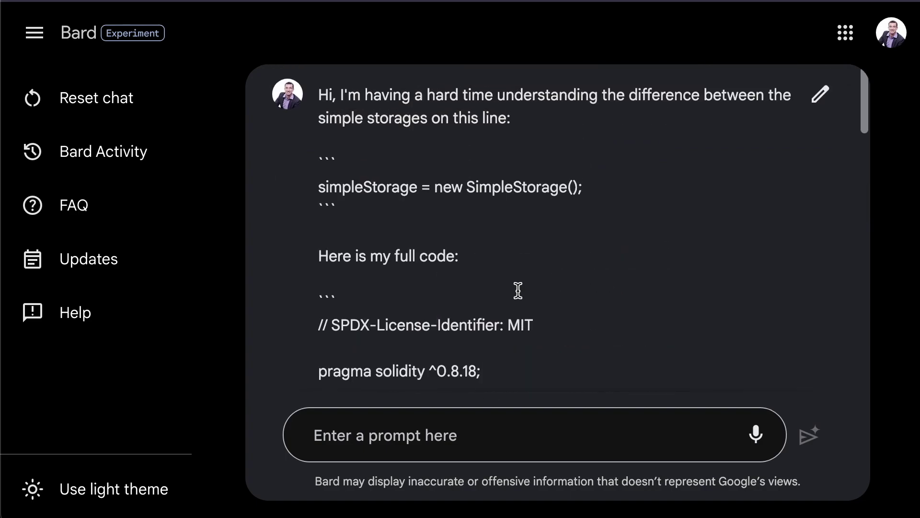
scroll(518, 288, "down", 4)
scroll(524, 287, "down", 5)
scroll(561, 273, "down", 3)
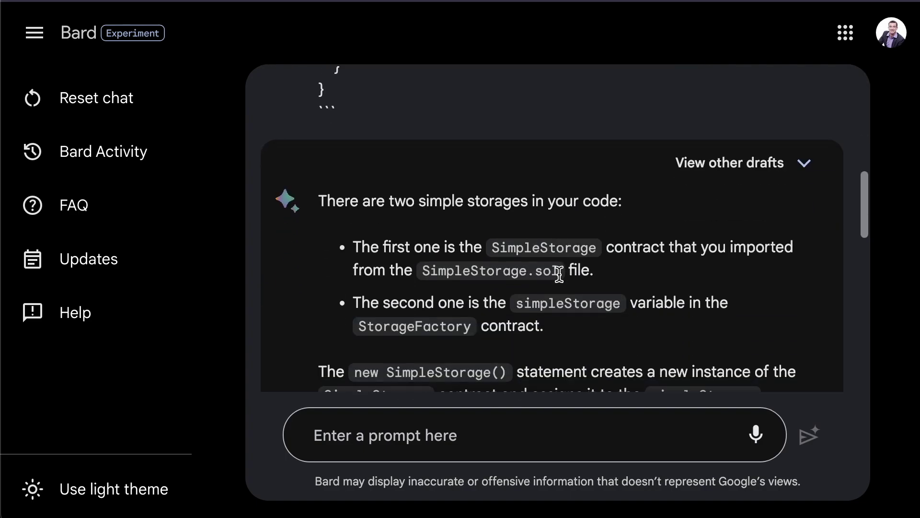
scroll(560, 273, "down", 2)
scroll(608, 256, "down", 4)
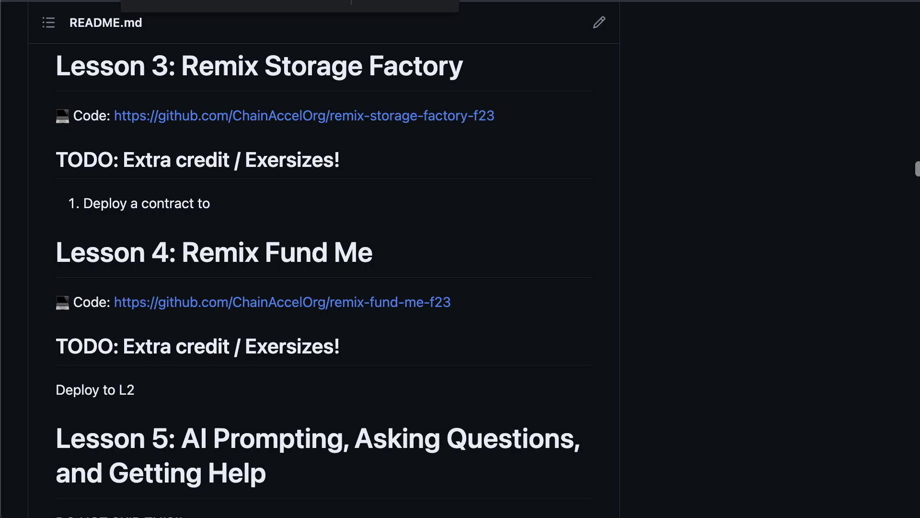
scroll(529, 112, "down", 10)
scroll(569, 137, "down", 10)
scroll(497, 216, "down", 3)
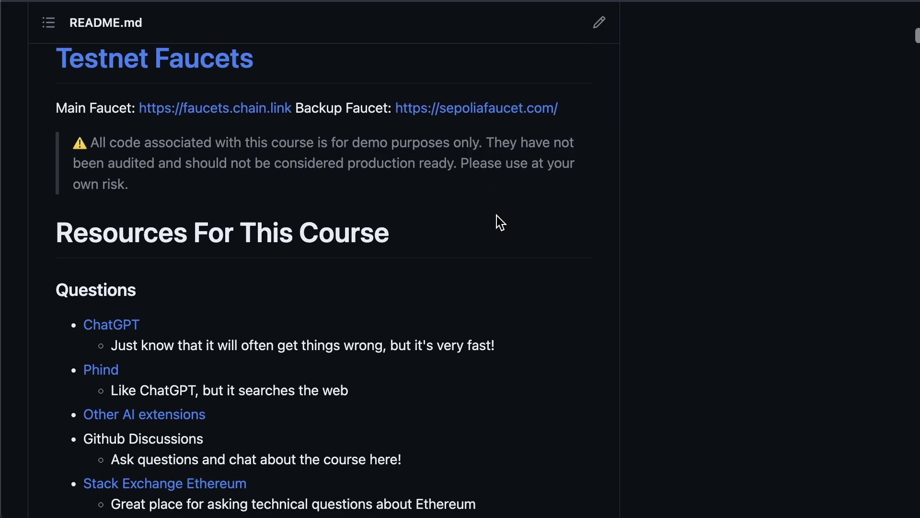
scroll(497, 215, "down", 3)
scroll(497, 215, "down", 2)
scroll(497, 215, "down", 2)
scroll(497, 215, "down", 2)
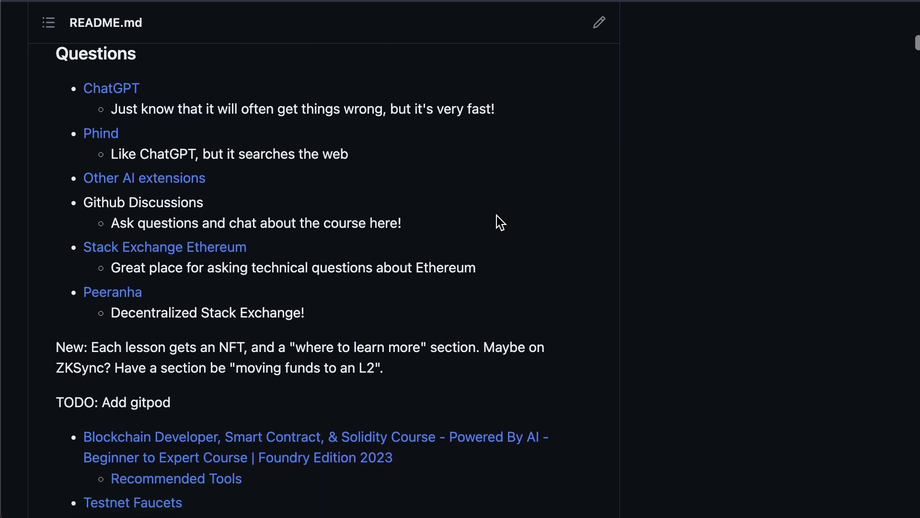
scroll(469, 229, "down", 1)
scroll(469, 228, "down", 1)
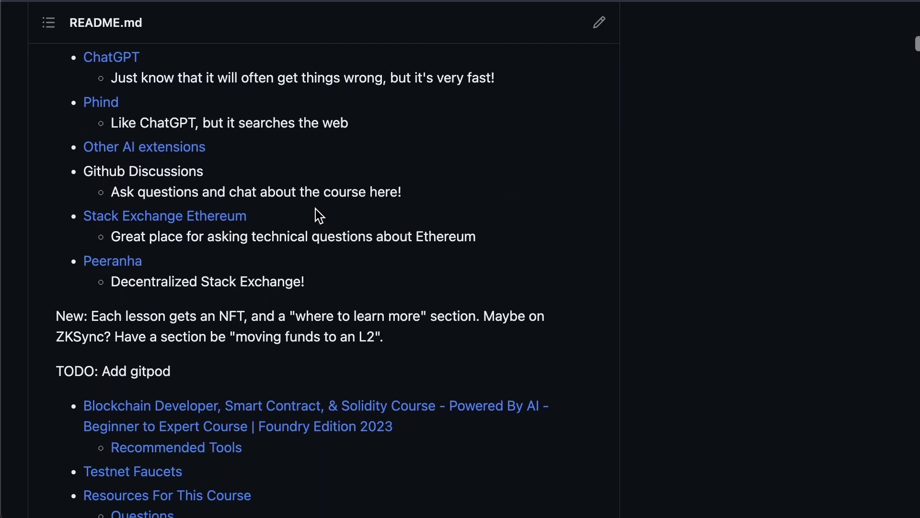
left_click_drag(309, 282, 150, 270)
scroll(363, 238, "up", 5)
scroll(363, 238, "up", 15)
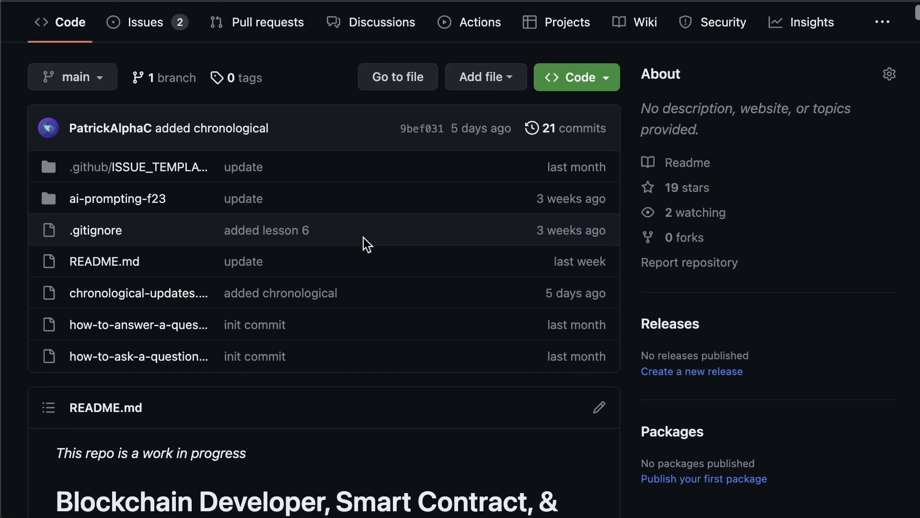
scroll(364, 239, "up", 3)
- Visit the course Discussions forum, then highlight Stack Exchange Ethereum and Peeranha in the README
left_click(372, 132)
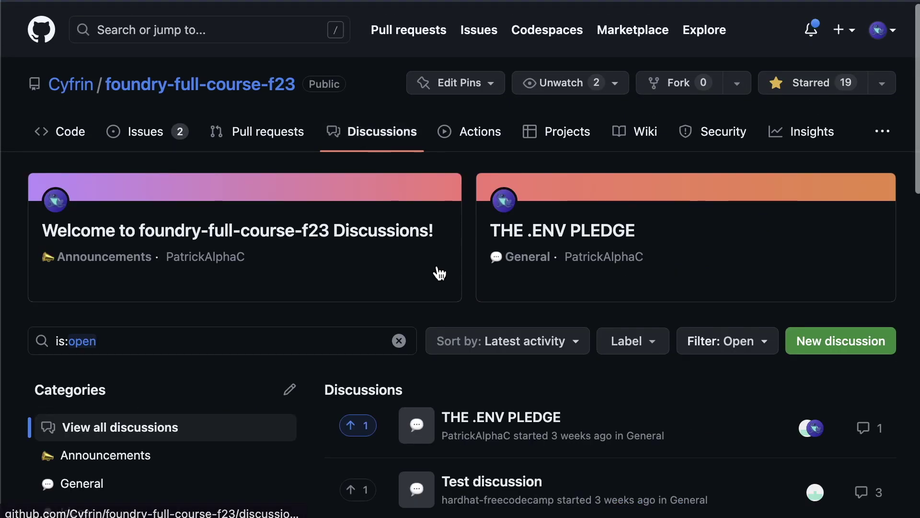
scroll(439, 272, "down", 1)
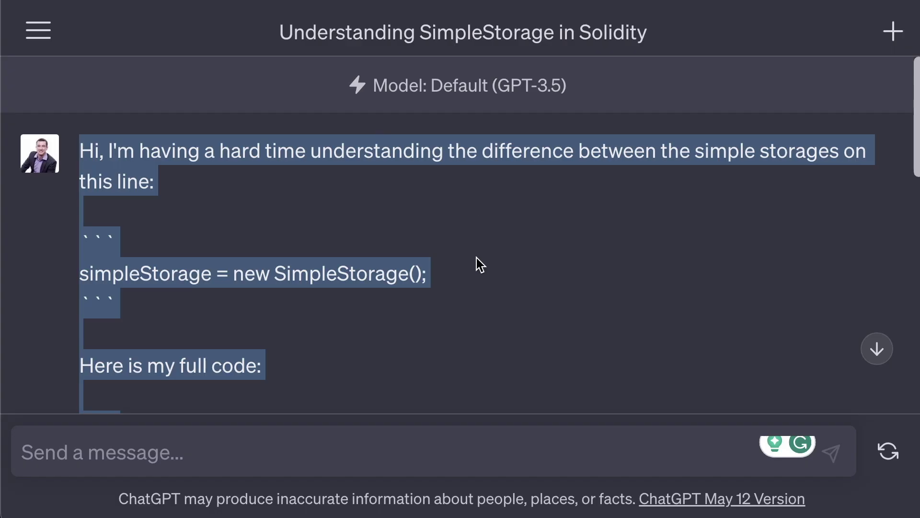
left_click(477, 258)
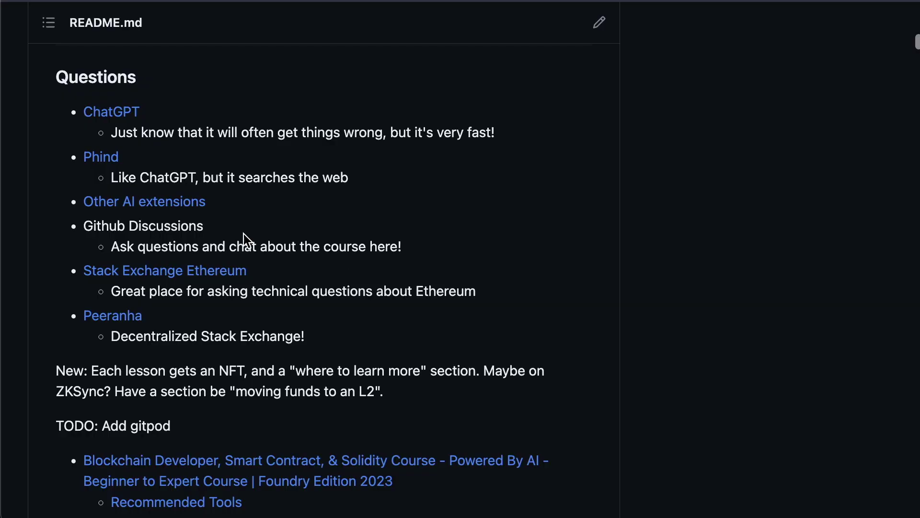
left_click_drag(310, 336, 82, 278)
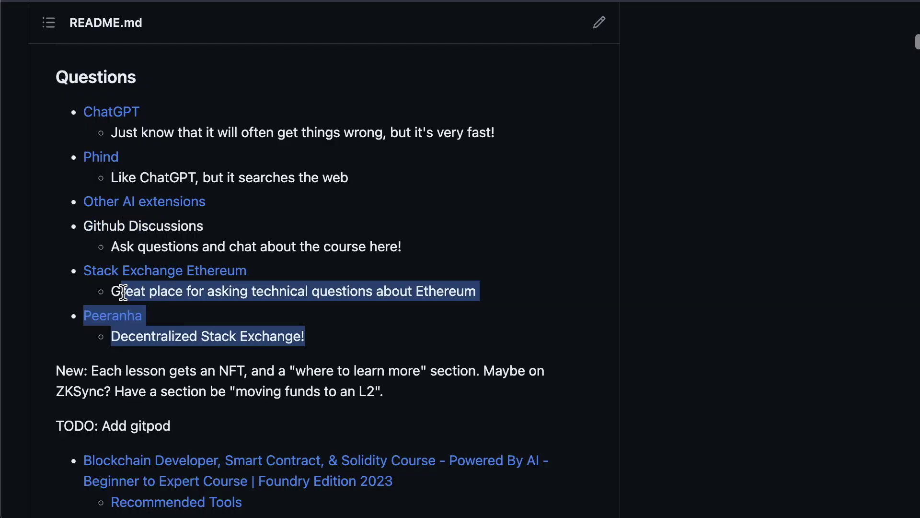